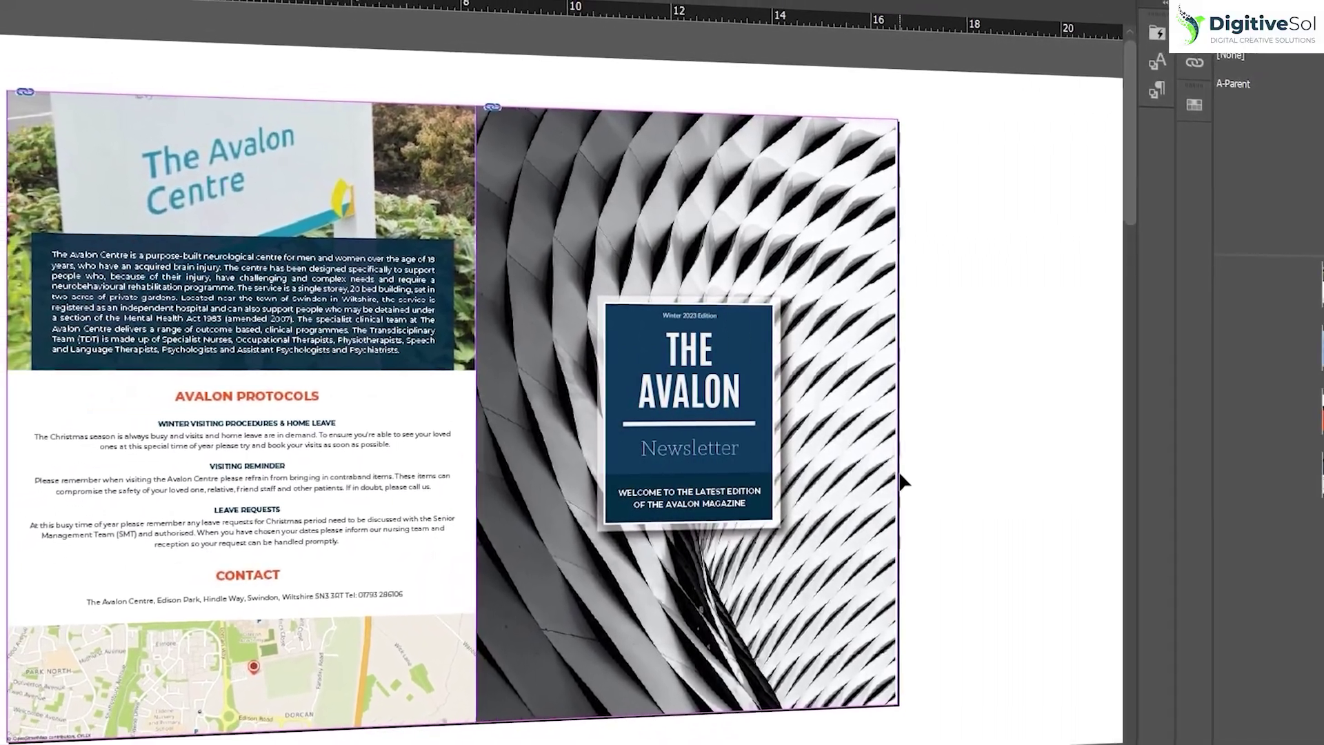
- Look through the newsletter's spreads and examine the blank area beside the The Avalon Values block on the new starter page
{"action": "scroll", "coordinate": [895, 473], "scroll_direction": "down", "scroll_amount": 2}
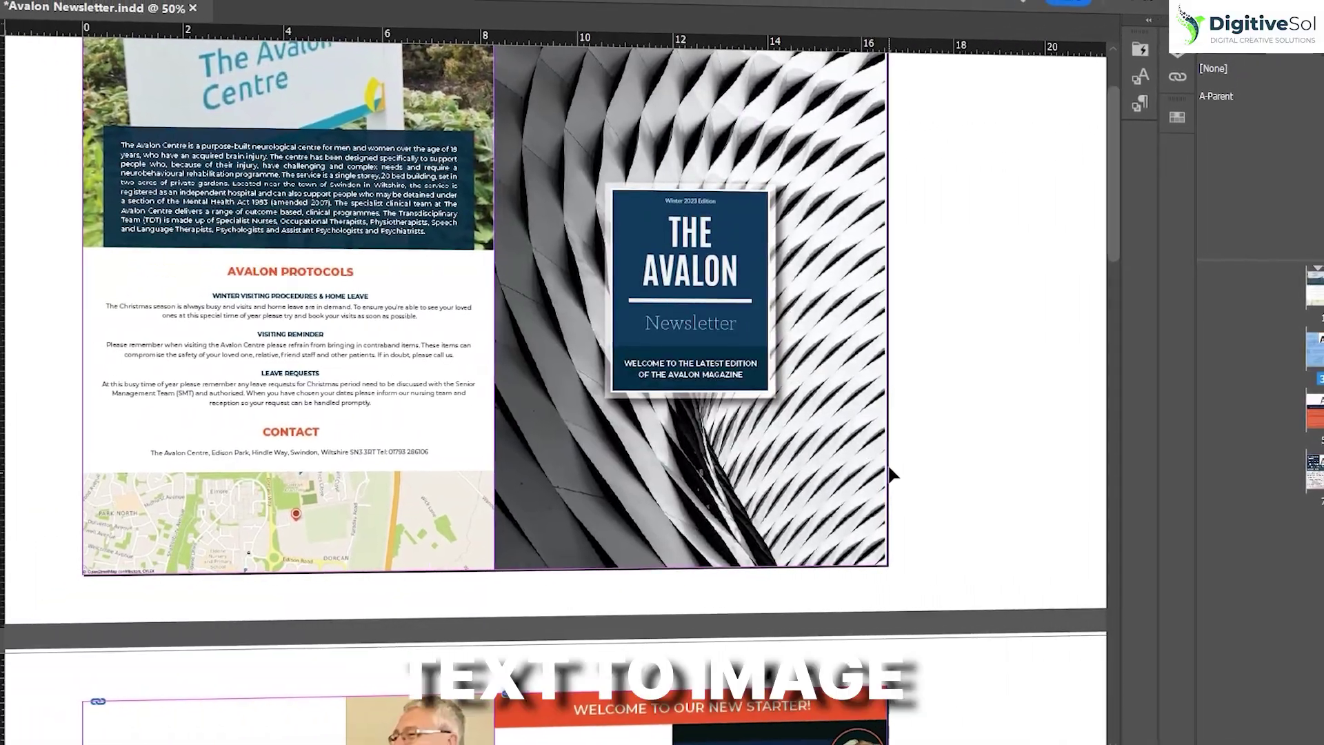
{"action": "right_click", "coordinate": [925, 379]}
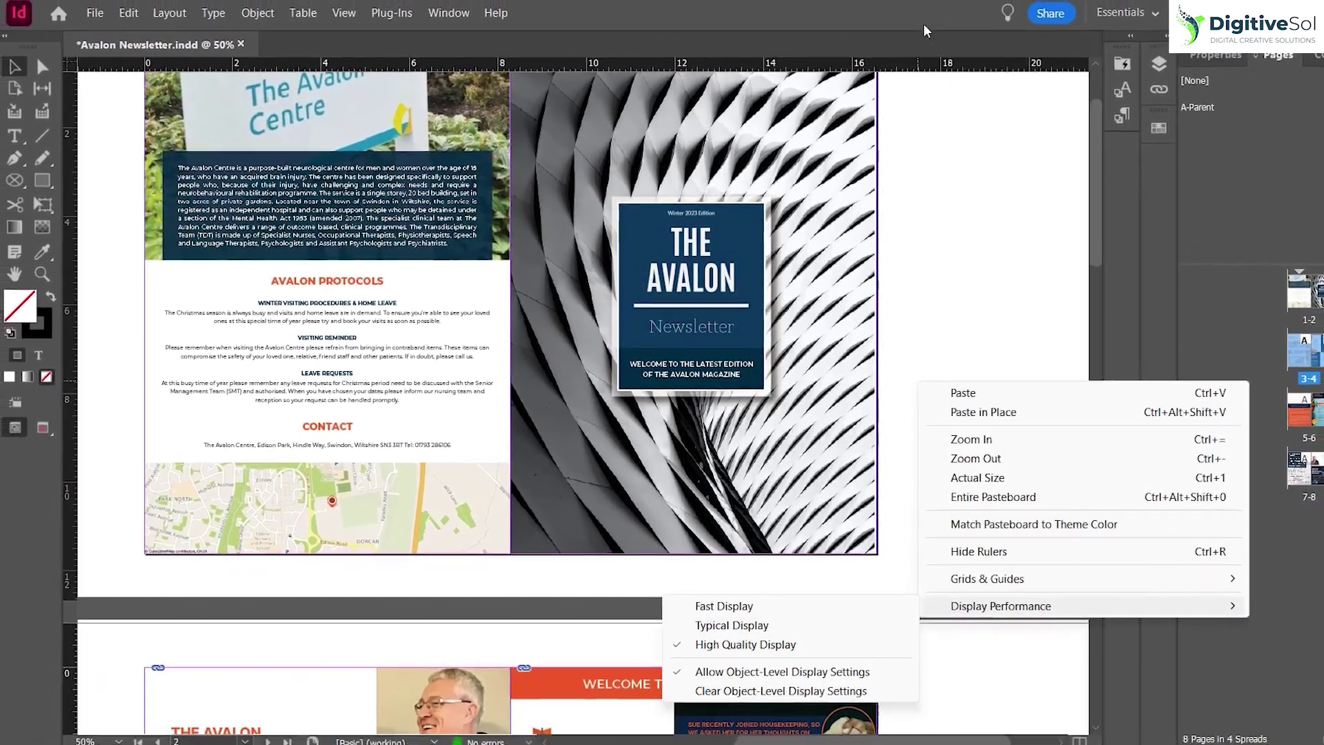
{"action": "left_click", "coordinate": [926, 6]}
{"action": "scroll", "coordinate": [899, 333], "scroll_direction": "down", "scroll_amount": 4}
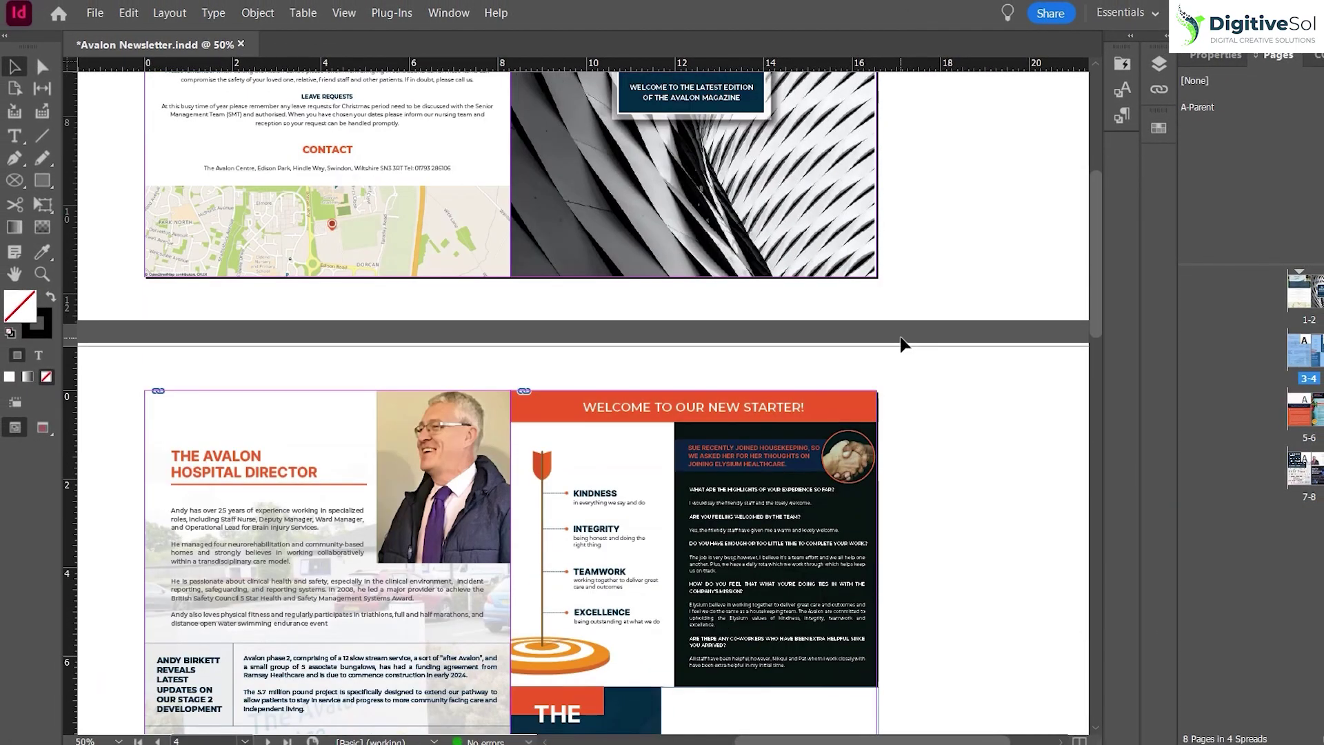
{"action": "scroll", "coordinate": [900, 338], "scroll_direction": "down", "scroll_amount": 2}
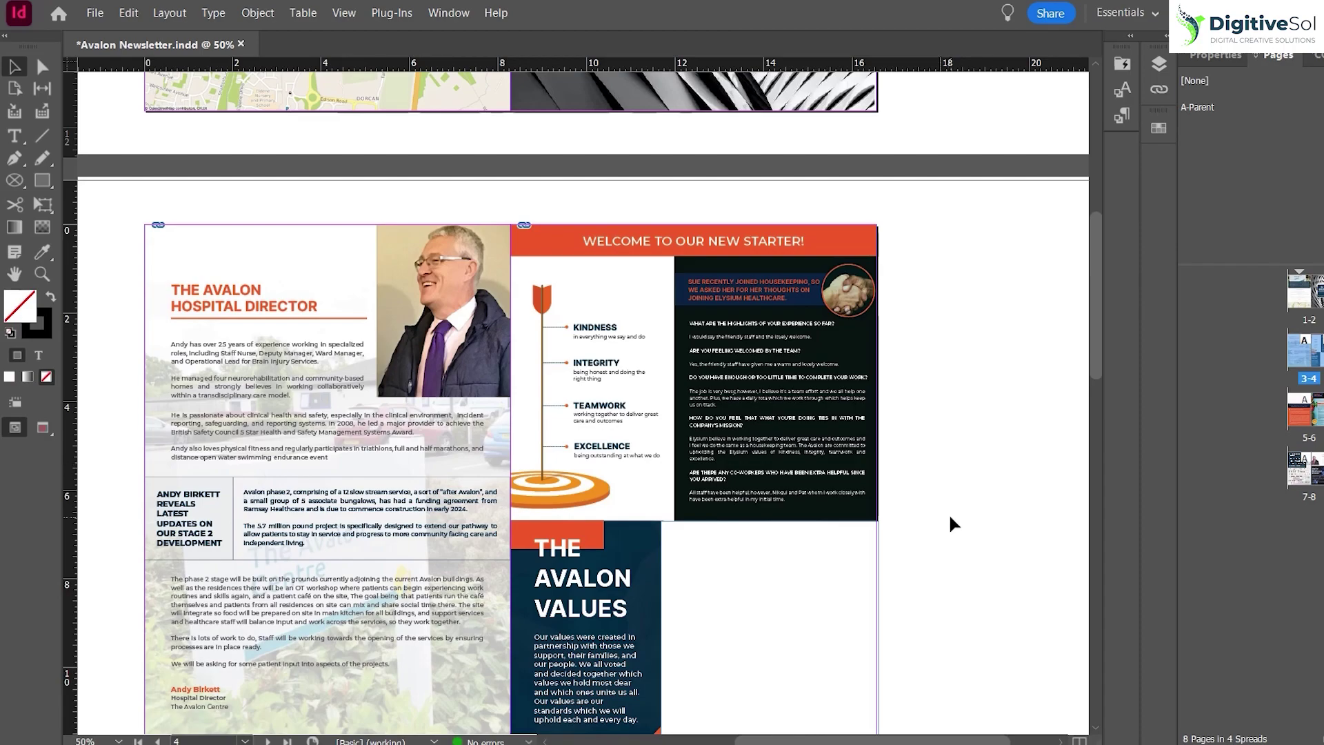
{"action": "scroll", "coordinate": [950, 524], "scroll_direction": "down", "scroll_amount": 1}
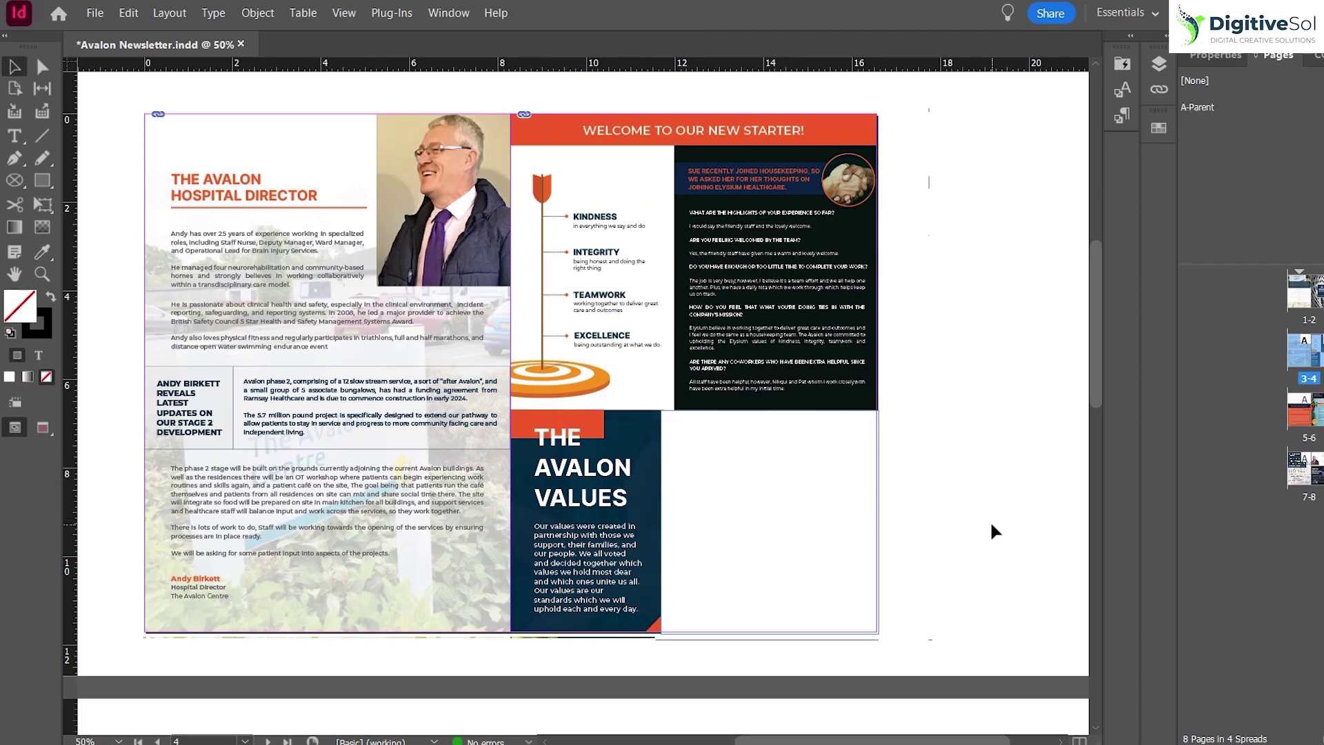
{"action": "left_click", "coordinate": [691, 518], "text": "ctrl"}
{"action": "left_click_drag", "start_coordinate": [815, 435], "coordinate": [828, 434]}
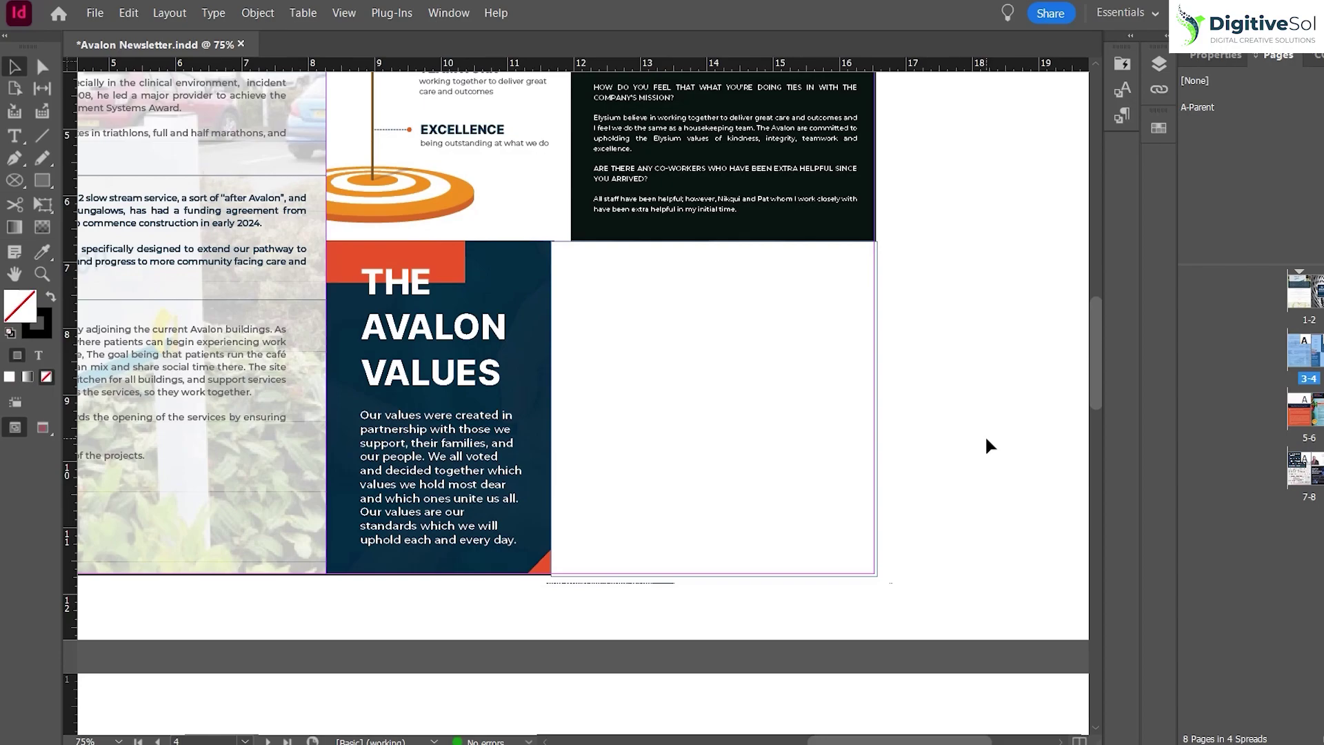
{"action": "key", "text": "ctrl+minus"}
{"action": "left_click_drag", "start_coordinate": [709, 449], "coordinate": [710, 508]}
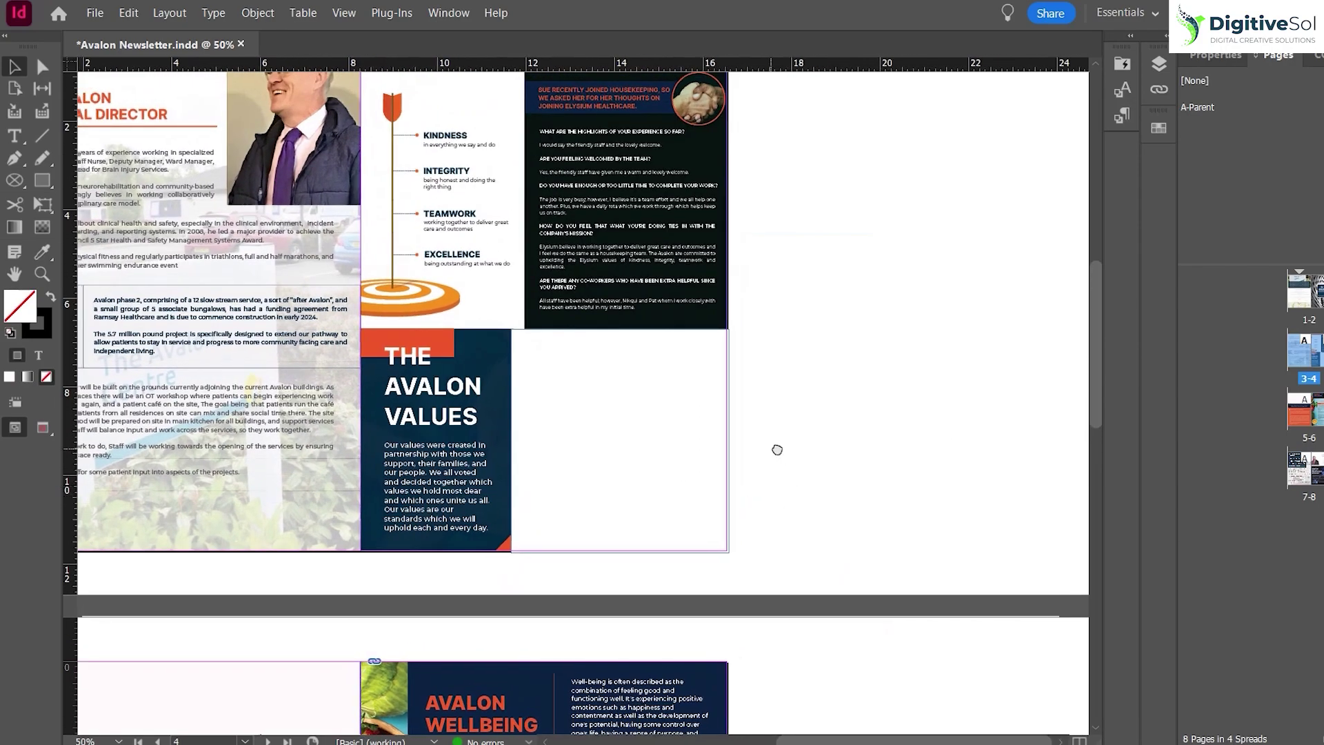
{"action": "left_click_drag", "start_coordinate": [777, 448], "coordinate": [834, 448]}
- Draw a rectangle frame filling the blank area beside The Avalon Values, from the block's upper corner to the page's lower corner
{"action": "left_click", "coordinate": [638, 431], "text": "ctrl"}
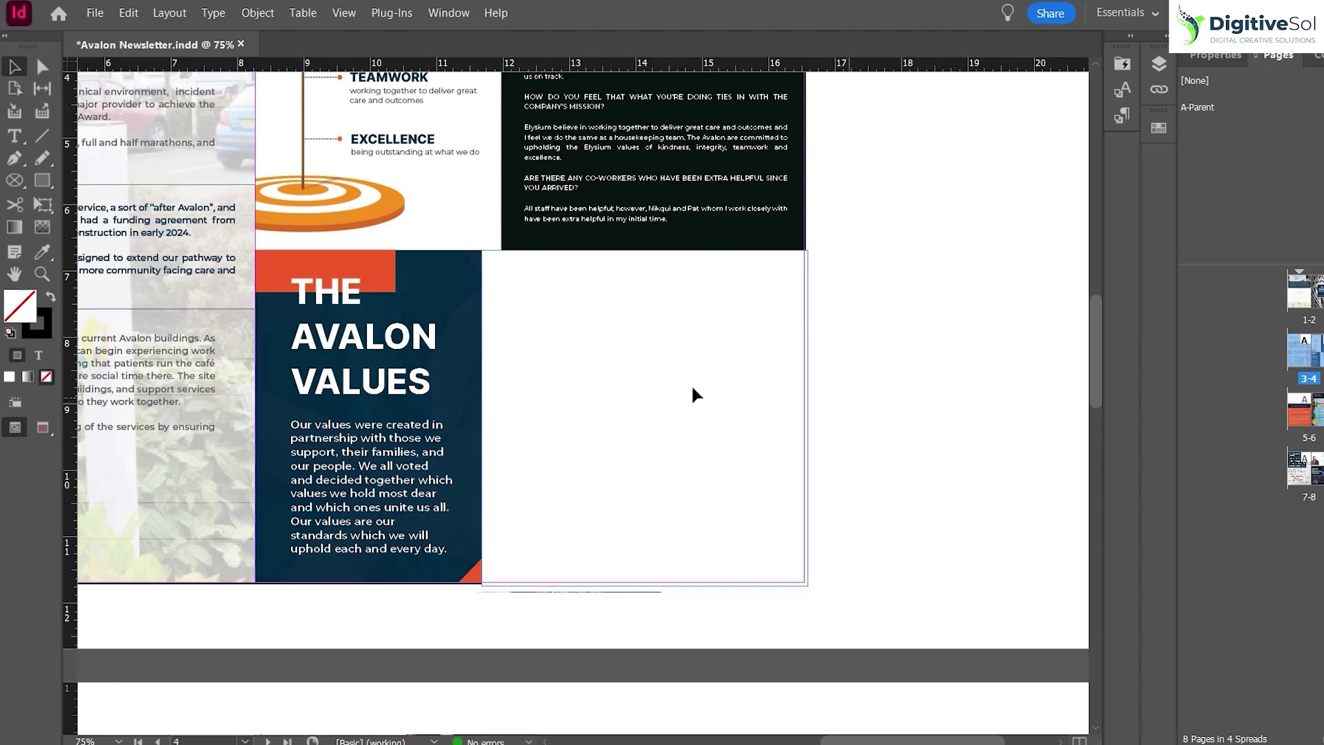
{"action": "left_click", "coordinate": [15, 181]}
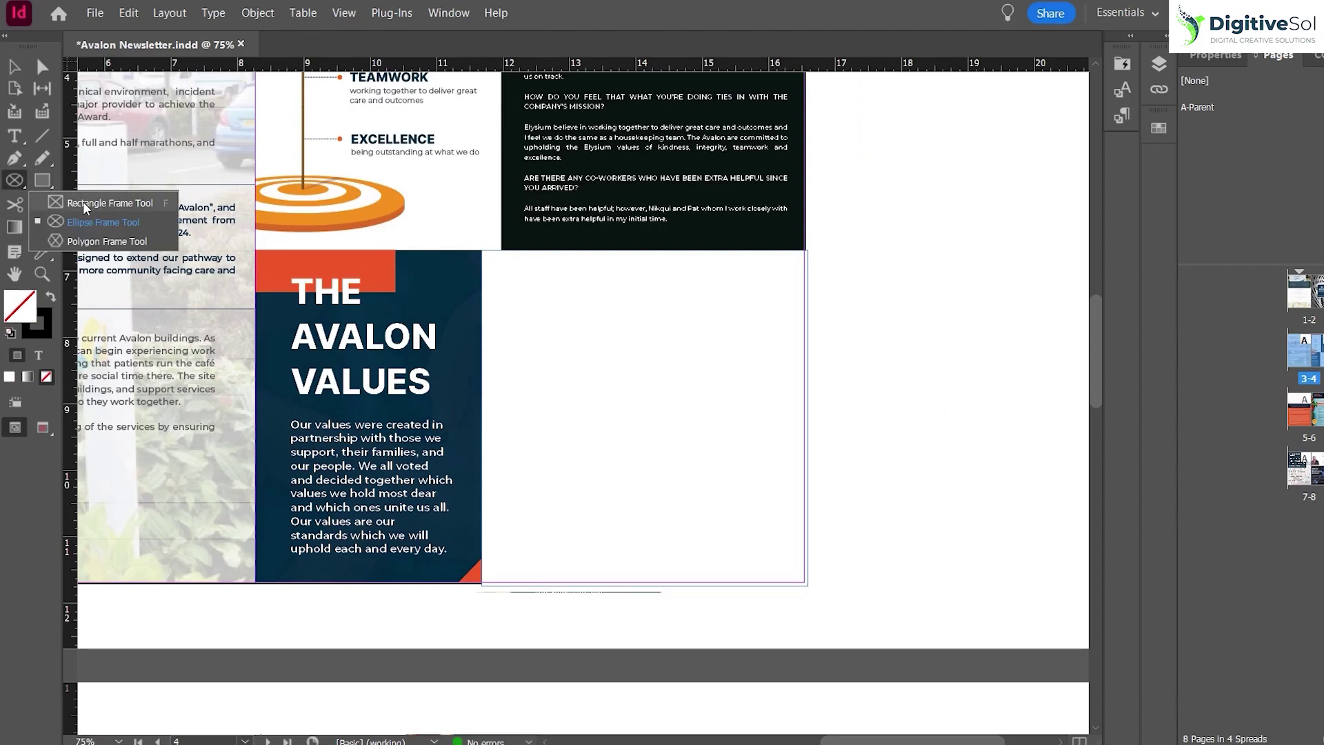
{"action": "left_click", "coordinate": [83, 201]}
{"action": "left_click_drag", "start_coordinate": [482, 251], "coordinate": [803, 583]}
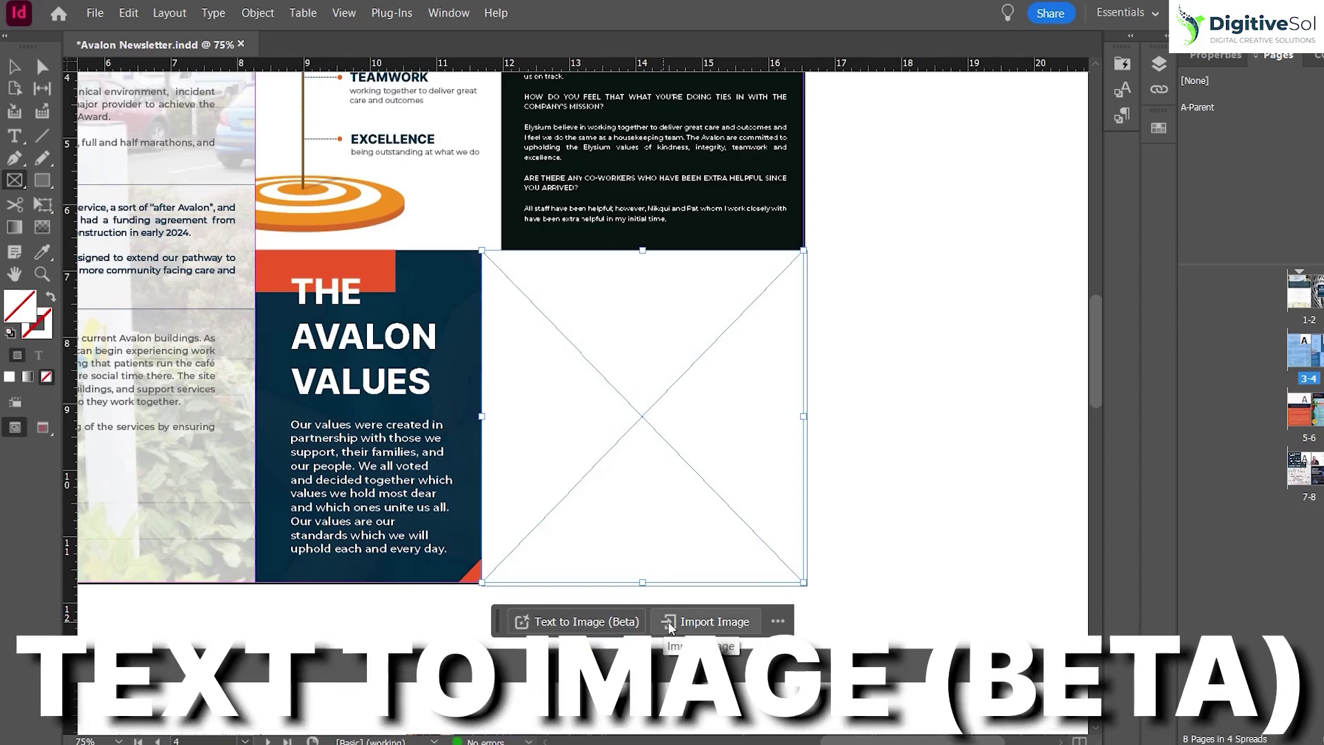
- Hide the Contextual Task Bar and bring it back
{"action": "left_click", "coordinate": [777, 620]}
{"action": "left_click", "coordinate": [832, 651]}
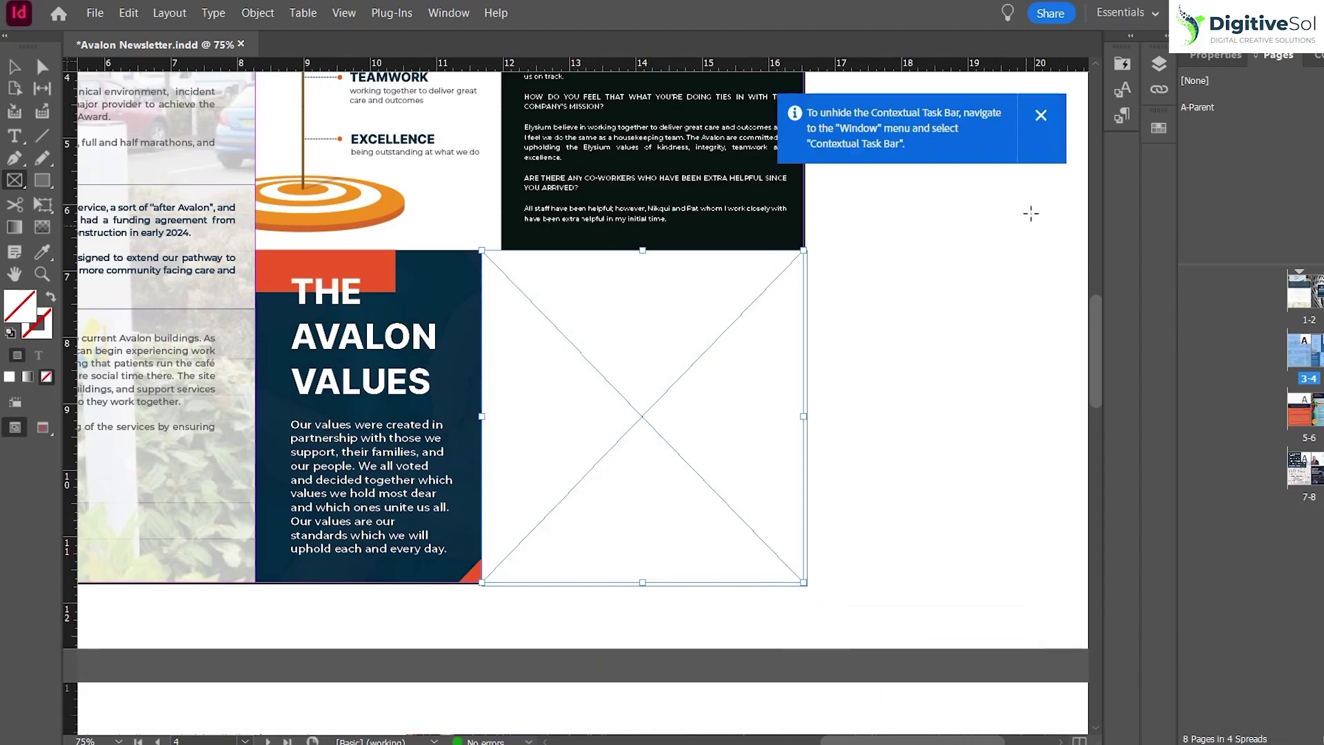
{"action": "left_click", "coordinate": [1039, 129]}
{"action": "left_click", "coordinate": [446, 14]}
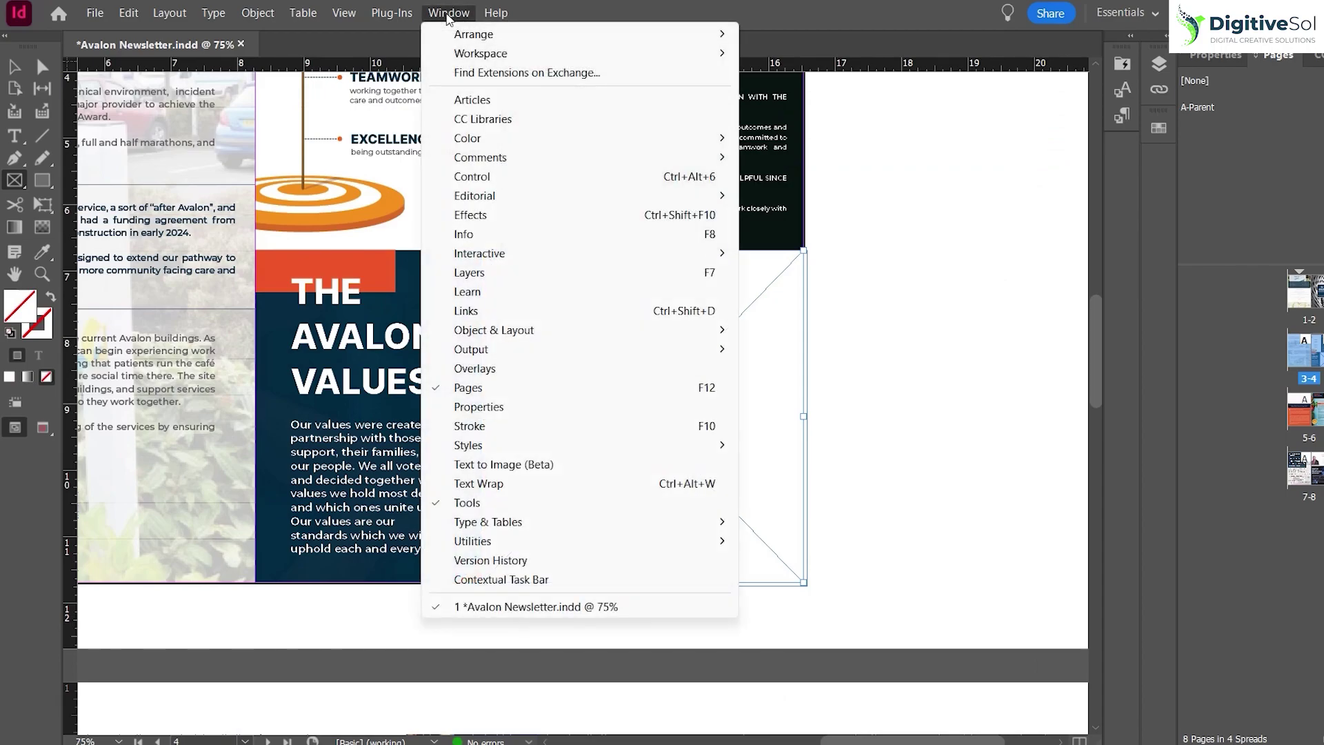
{"action": "left_click", "coordinate": [571, 579]}
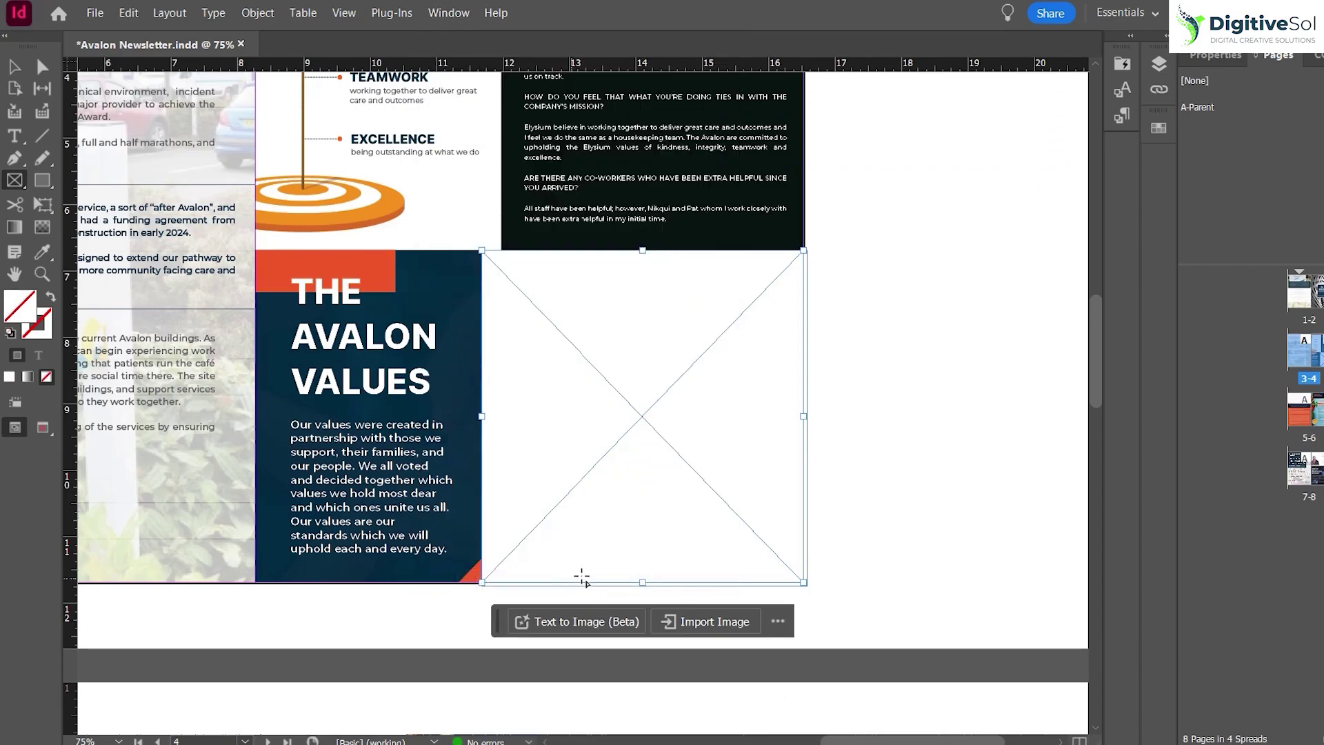
- Start Text to Image (Beta) for the empty frame and show its full settings panel
{"action": "left_click", "coordinate": [564, 622]}
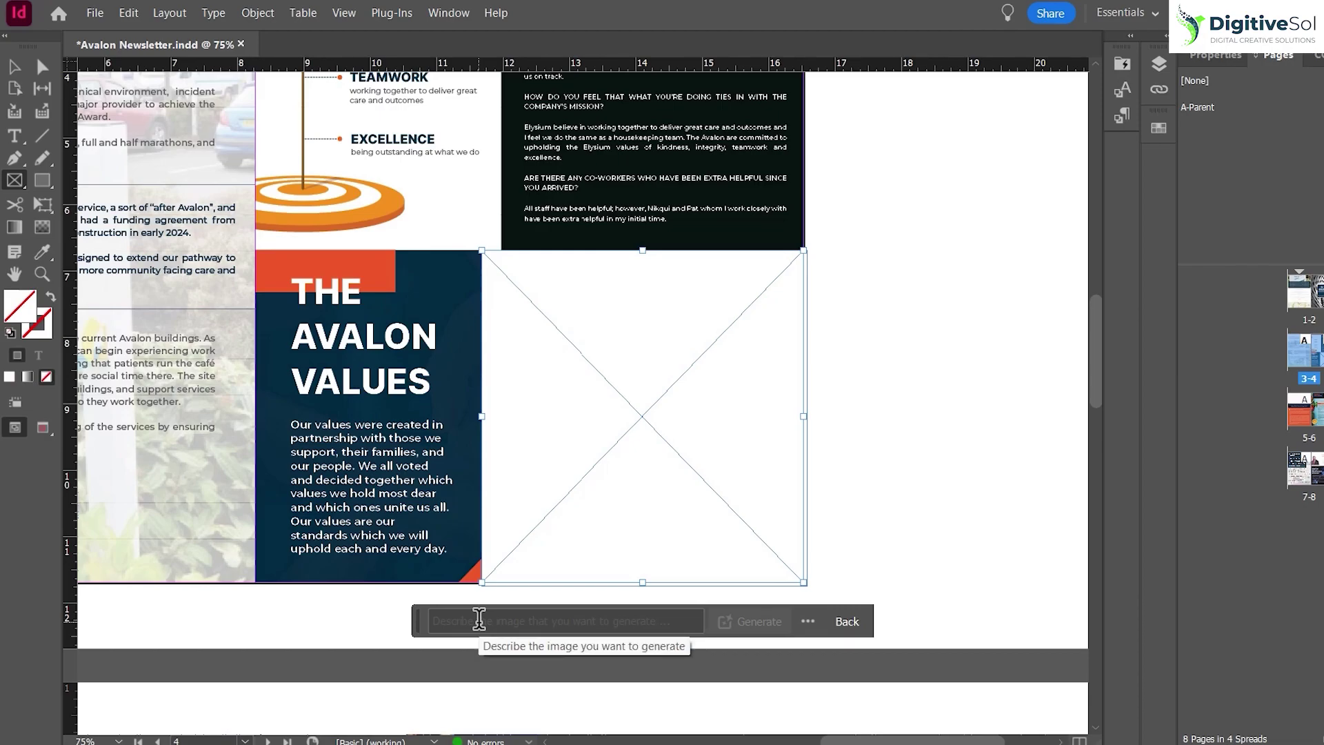
{"action": "left_click", "coordinate": [808, 622]}
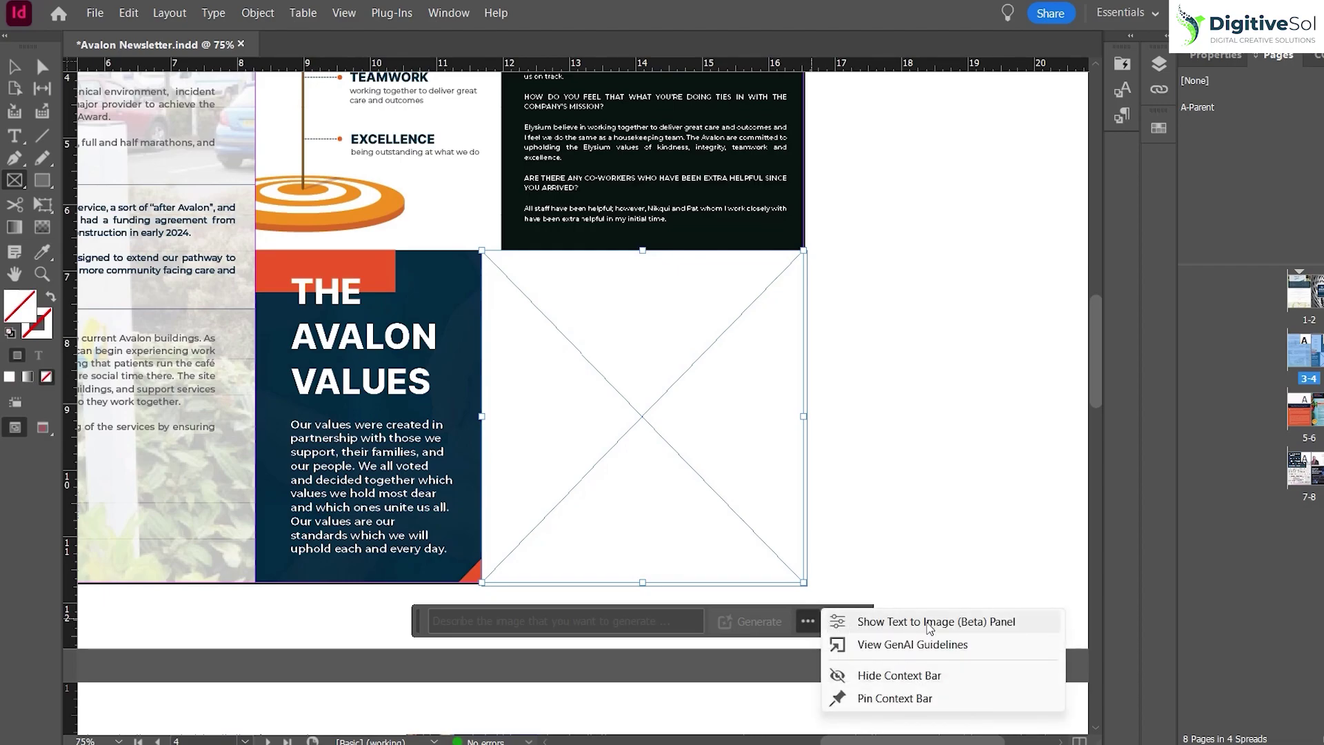
{"action": "left_click", "coordinate": [950, 622]}
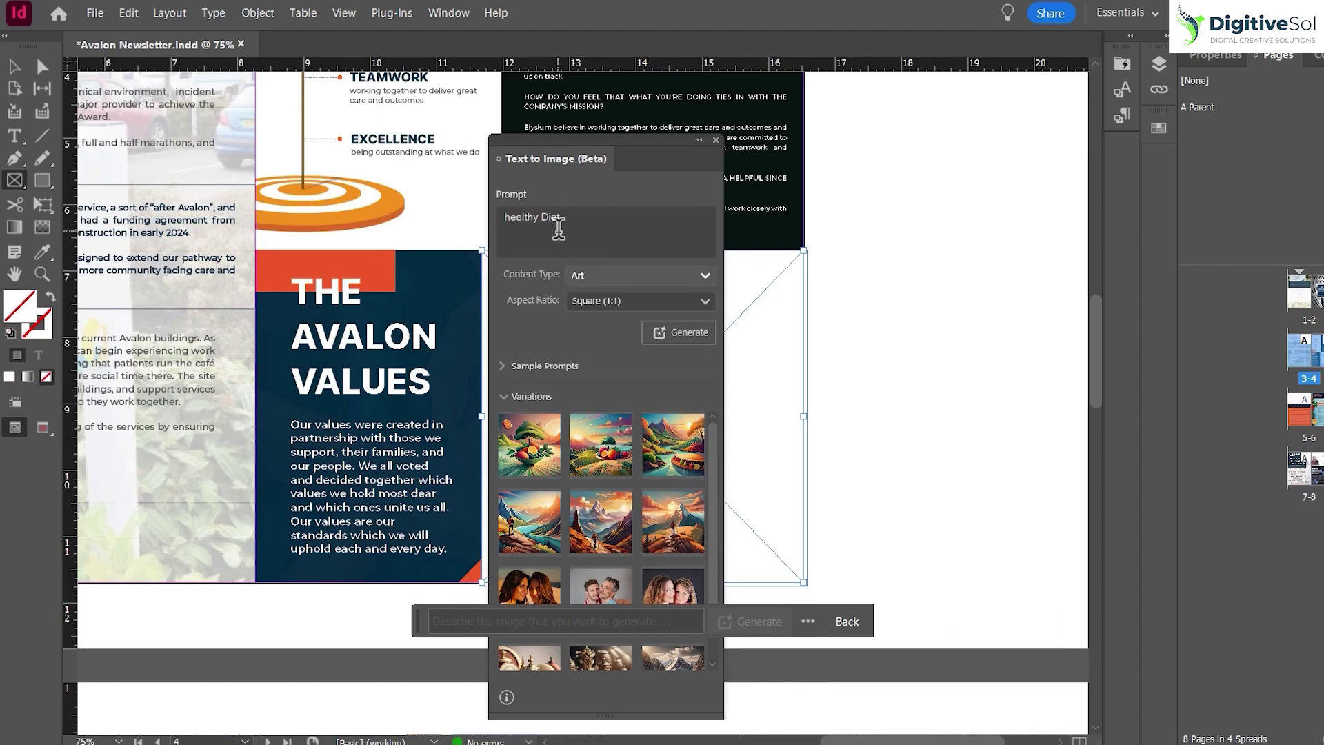
- Check the available content types, keeping Art, and expand the sample prompts
{"action": "left_click", "coordinate": [659, 276]}
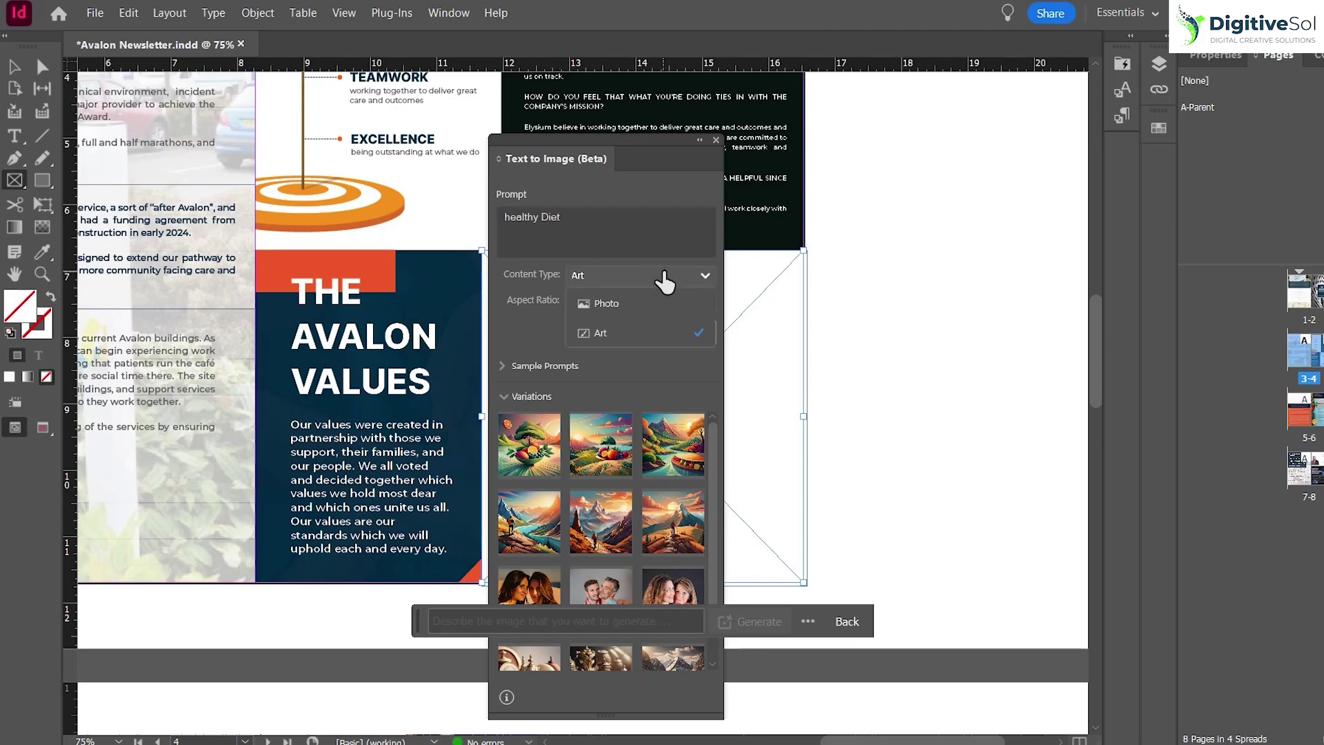
{"action": "left_click", "coordinate": [627, 336]}
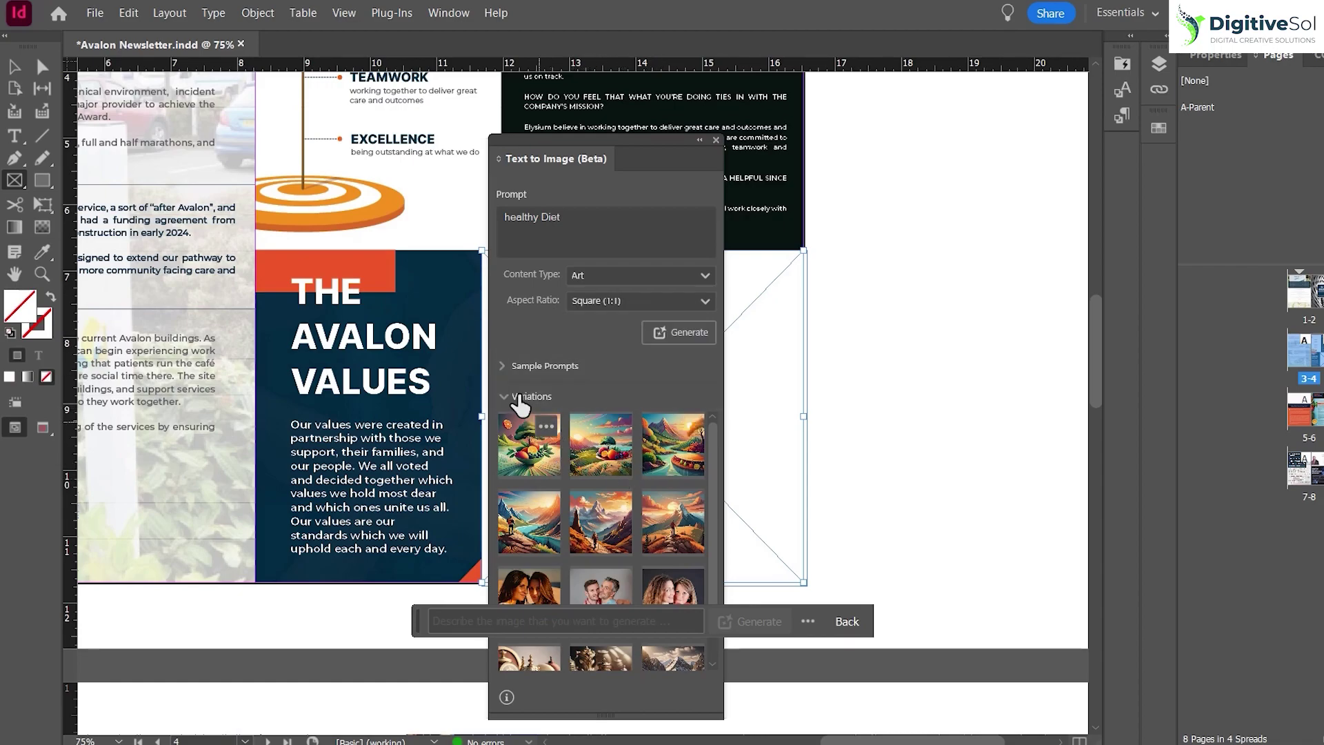
{"action": "left_click", "coordinate": [506, 366]}
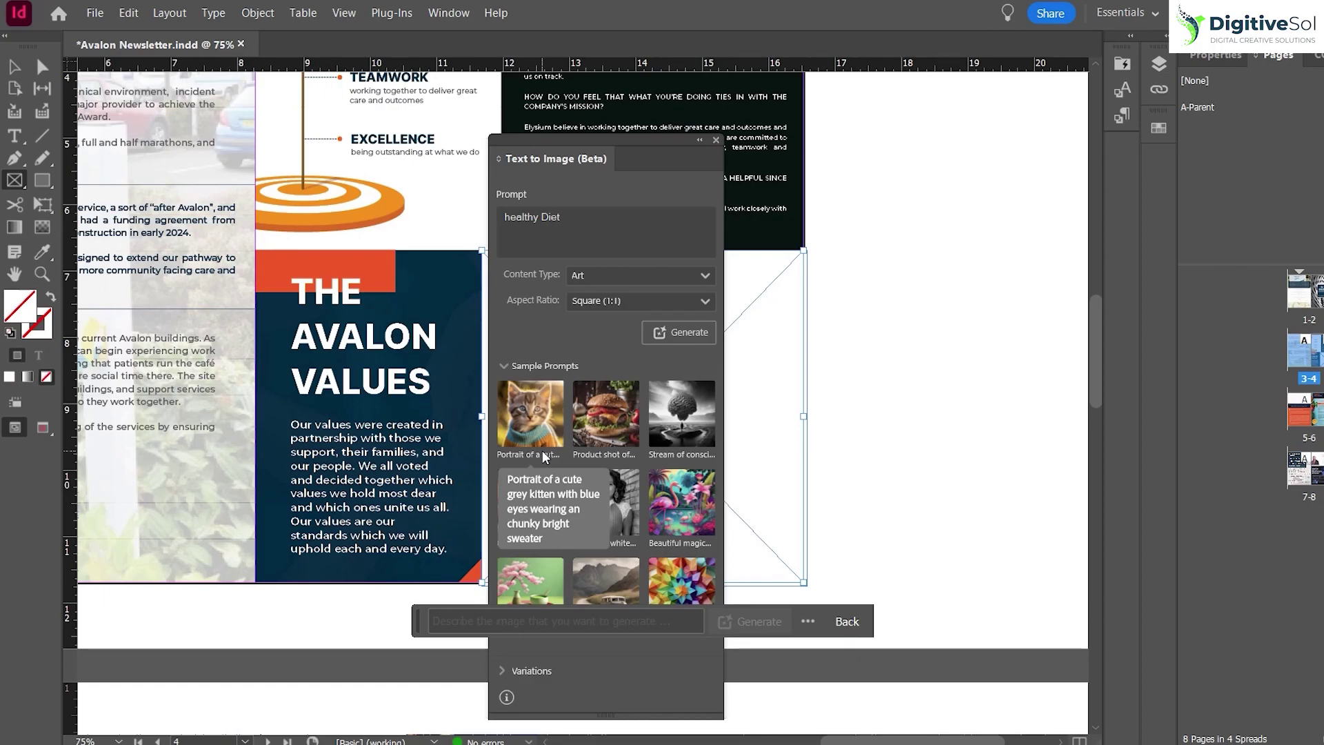
- Set the content type of the image generation to Photo
{"action": "left_click", "coordinate": [586, 228]}
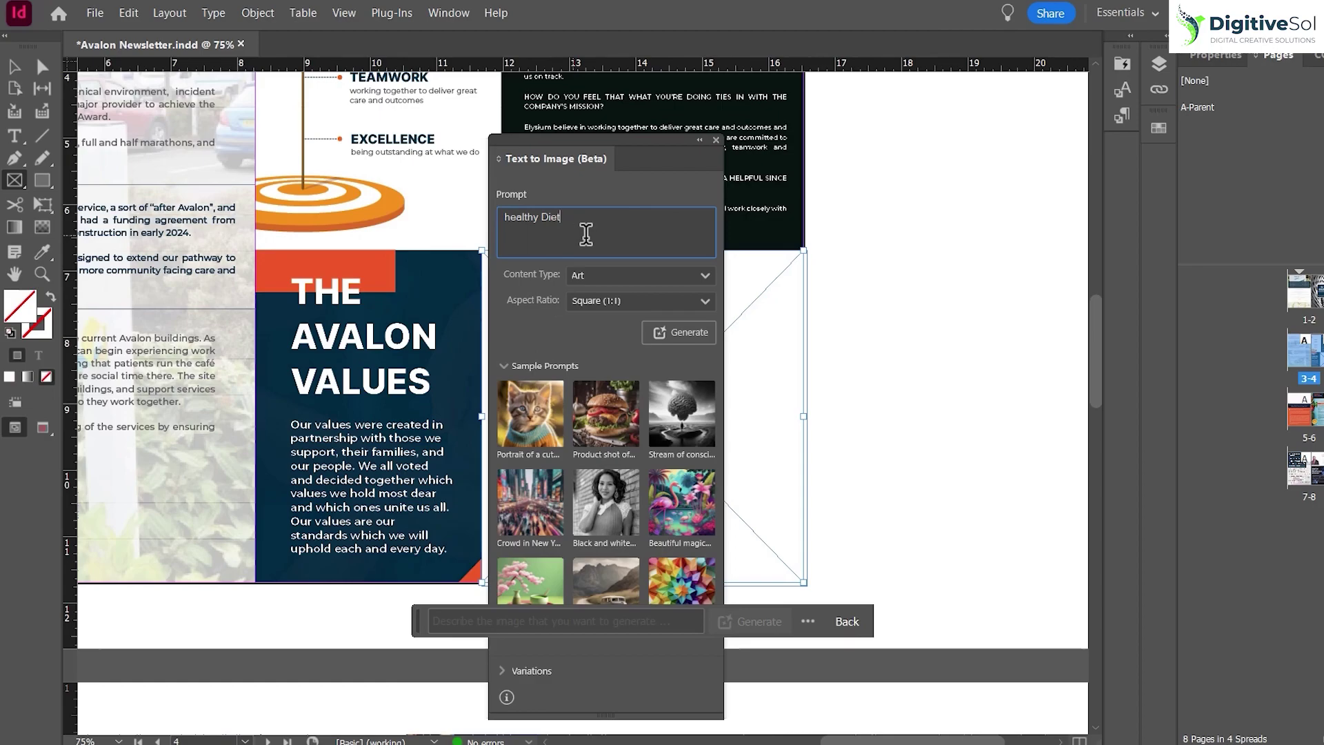
{"action": "left_click", "coordinate": [623, 274]}
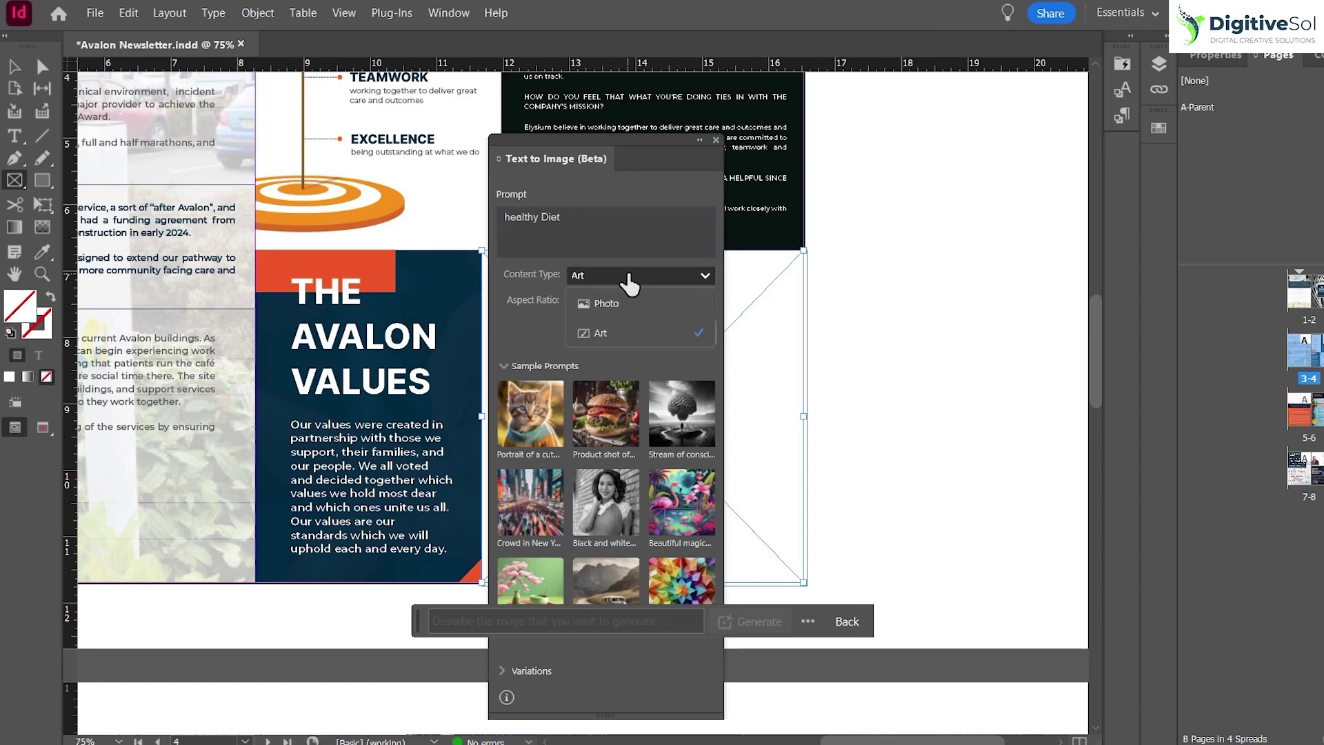
{"action": "left_click", "coordinate": [618, 303]}
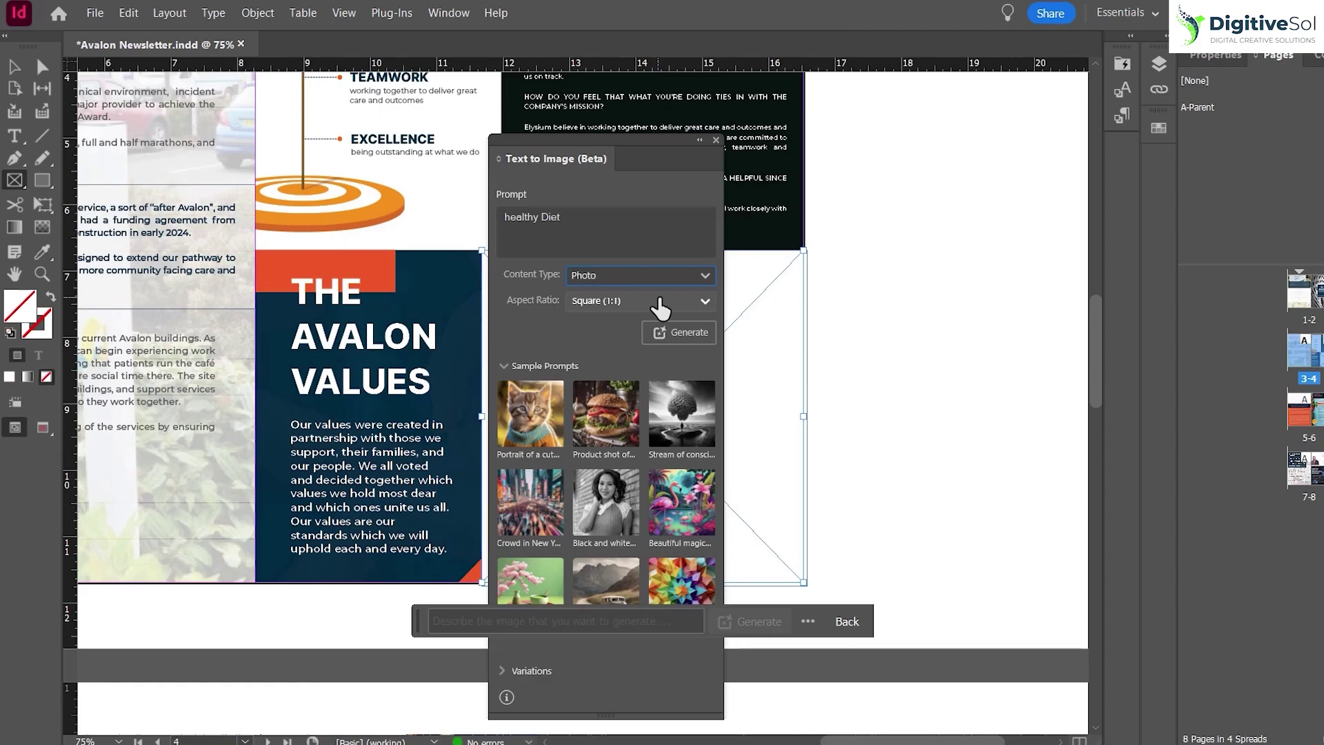
{"action": "left_click", "coordinate": [601, 226]}
{"action": "key", "text": "ctrl+a"}
{"action": "type", "text": "human "}
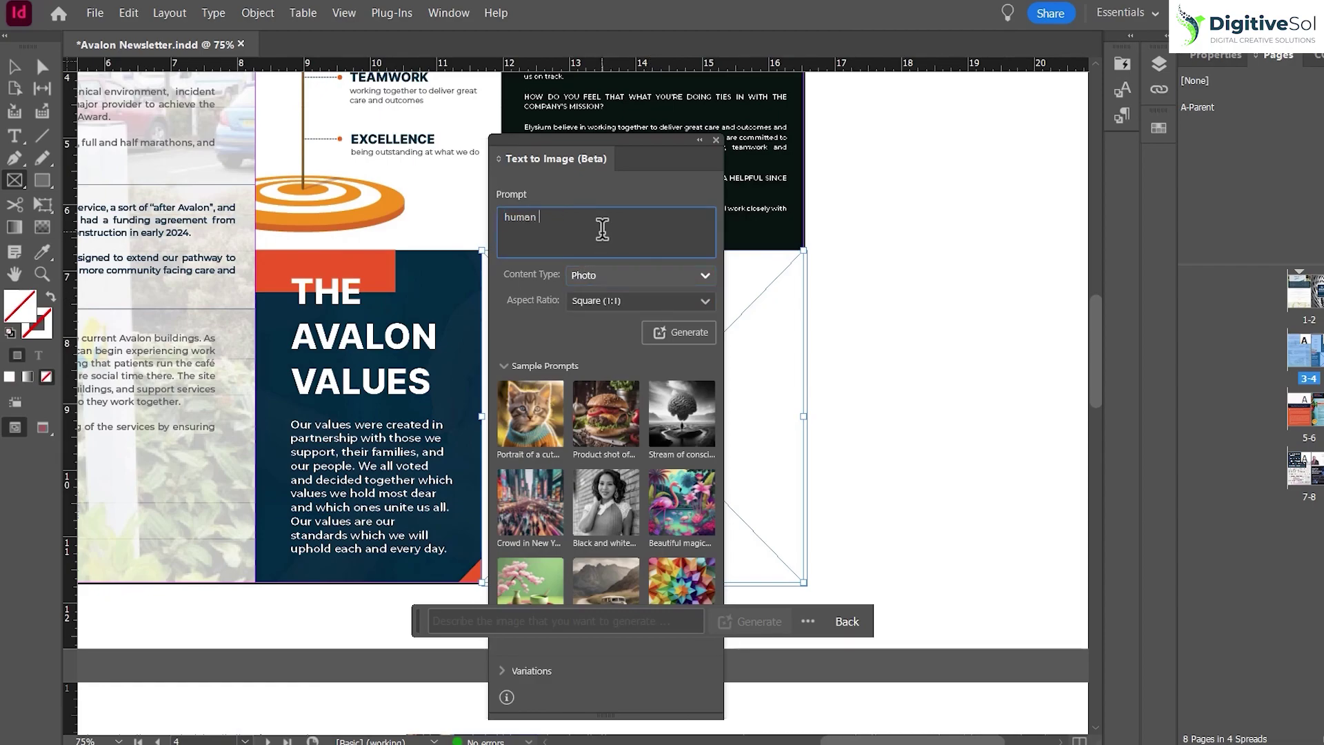
{"action": "type", "text": "values"}
- Replace the prompt with "family values" and generate the images for the frame
{"action": "key", "text": "ctrl+a"}
{"action": "type", "text": "fam"}
{"action": "left_click", "coordinate": [688, 337]}
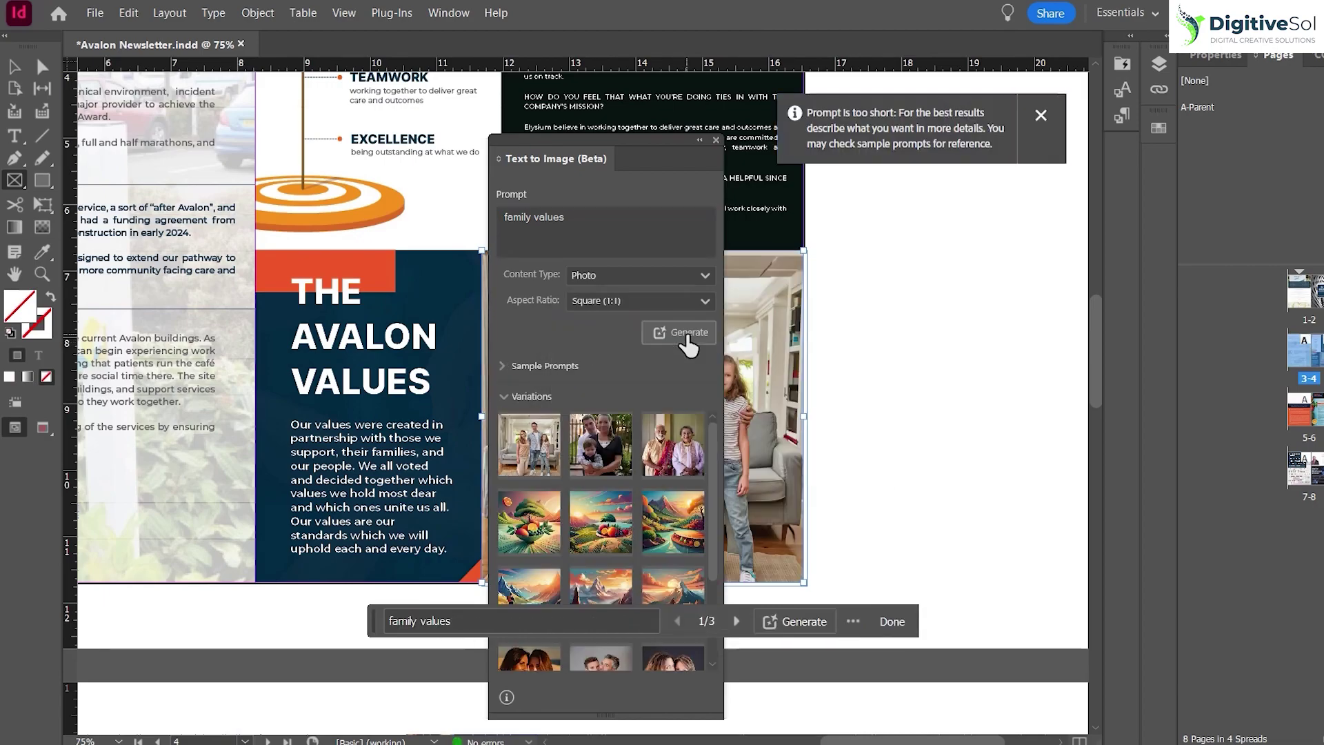
- Move the Text to Image panel off the frame and compare the three family variations, ending on the family standing by the sofa
{"action": "left_click_drag", "start_coordinate": [631, 141], "coordinate": [357, 112]}
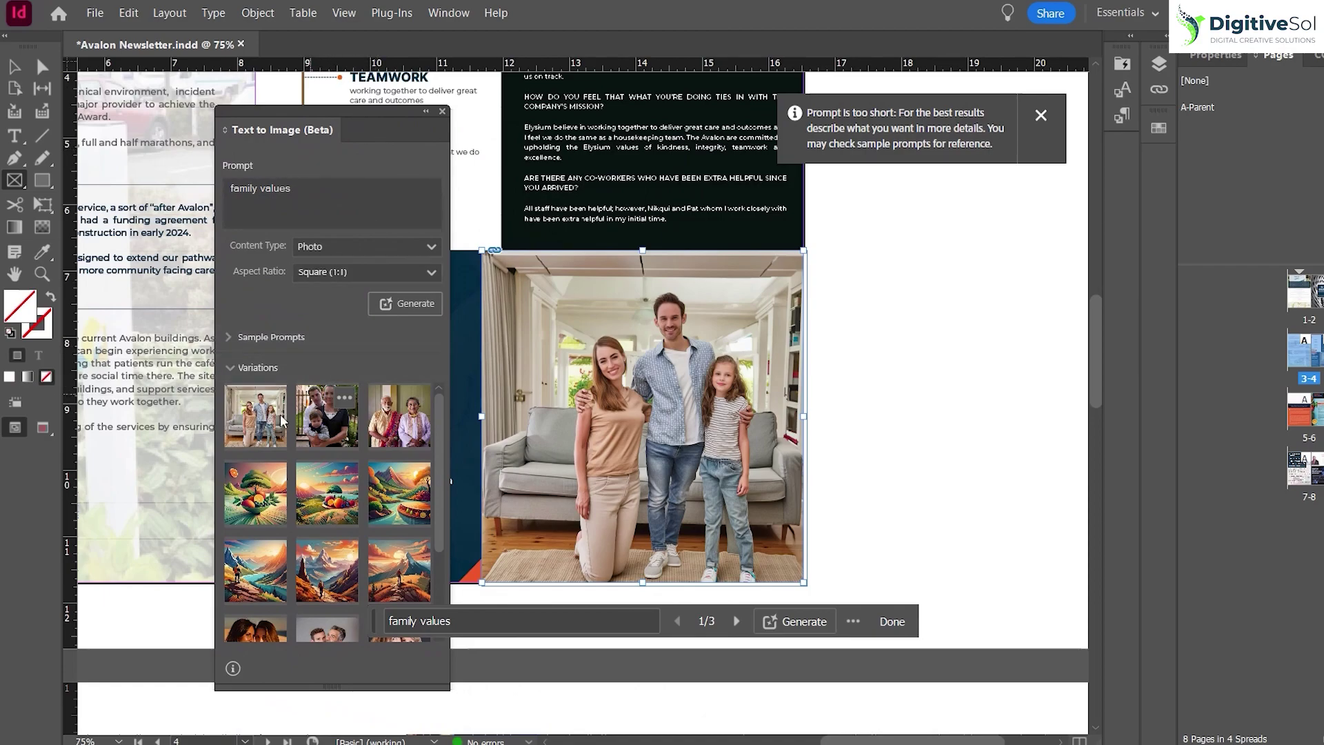
{"action": "mouse_move", "coordinate": [252, 420]}
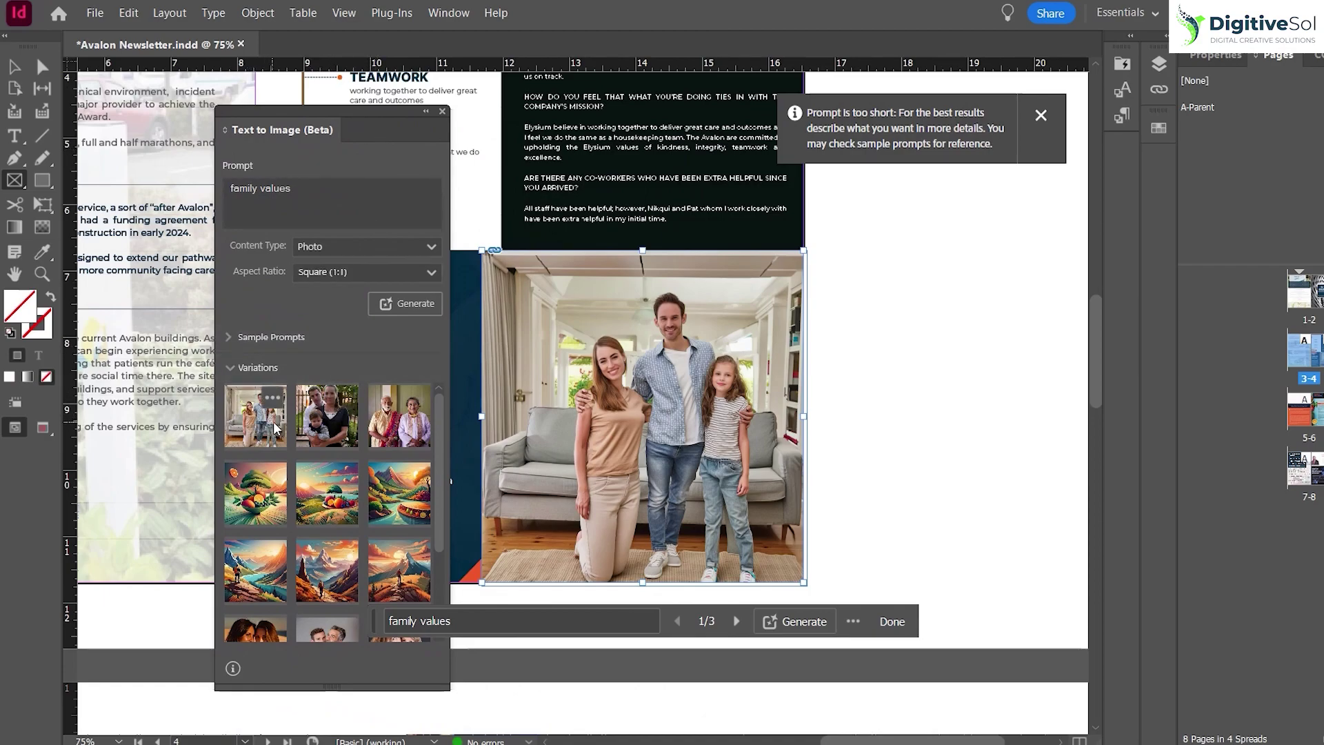
{"action": "left_click", "coordinate": [325, 425]}
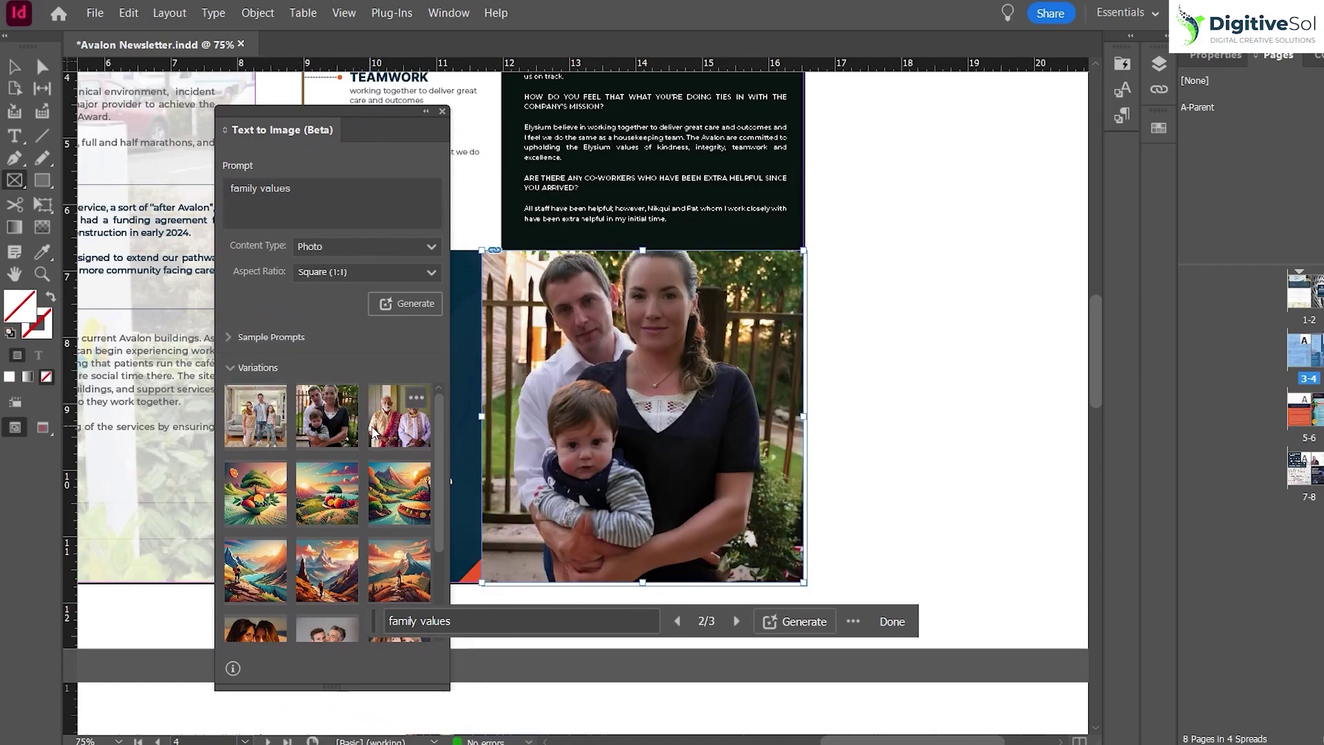
{"action": "left_click", "coordinate": [387, 431]}
{"action": "left_click", "coordinate": [330, 432]}
{"action": "left_click", "coordinate": [244, 429]}
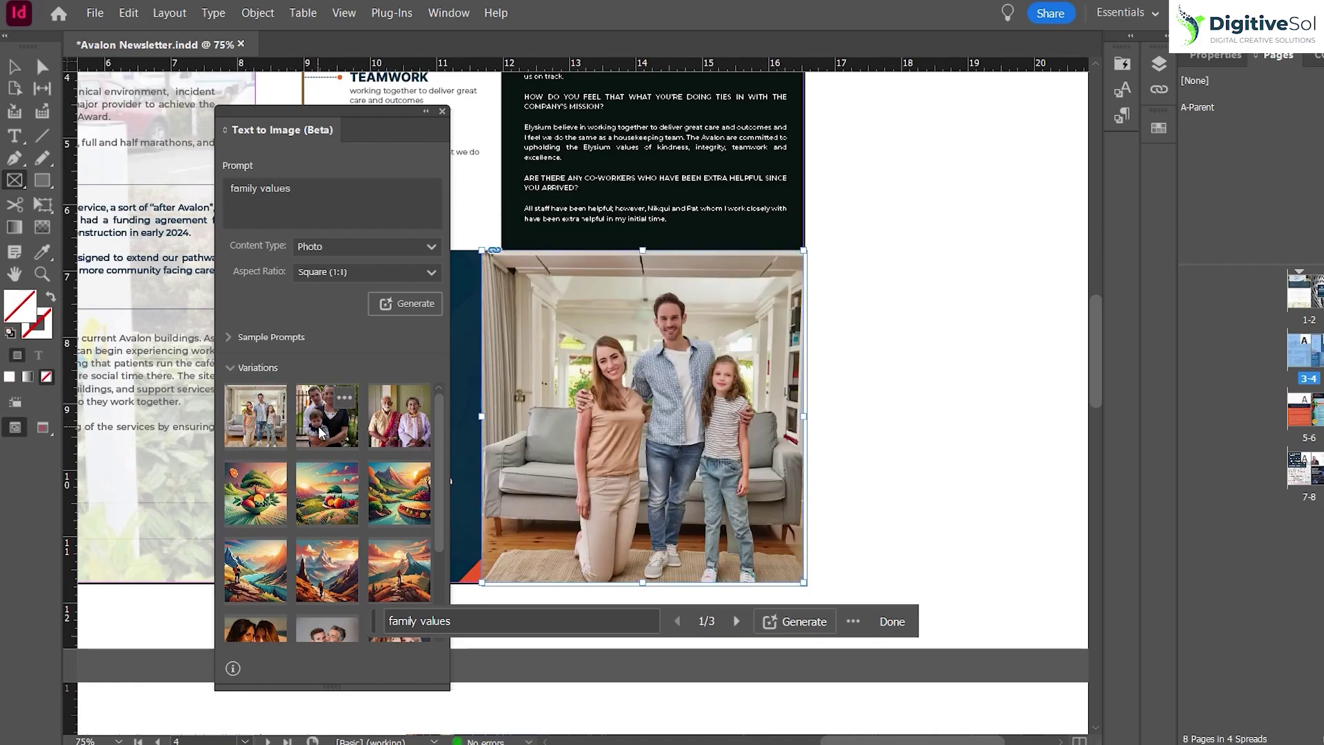
{"action": "left_click", "coordinate": [318, 433]}
{"action": "left_click", "coordinate": [392, 425]}
{"action": "left_click", "coordinate": [319, 426]}
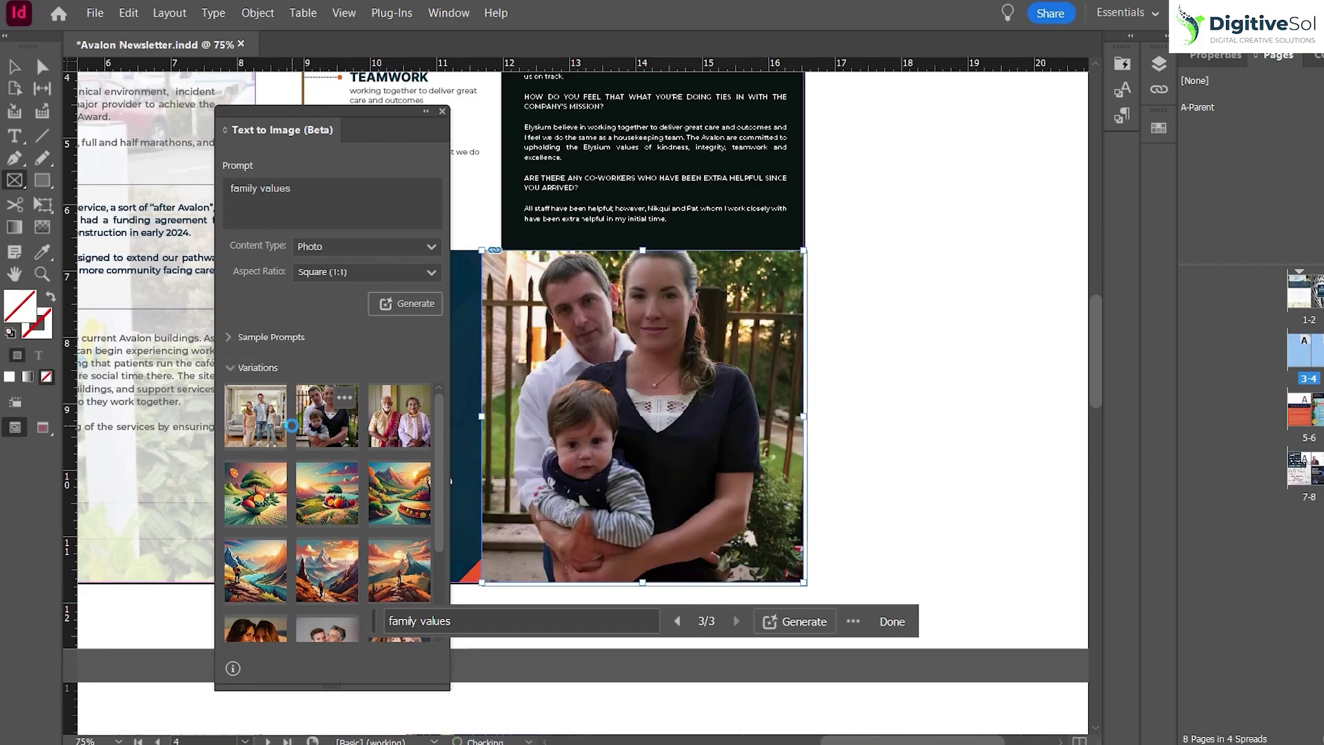
{"action": "left_click", "coordinate": [246, 428]}
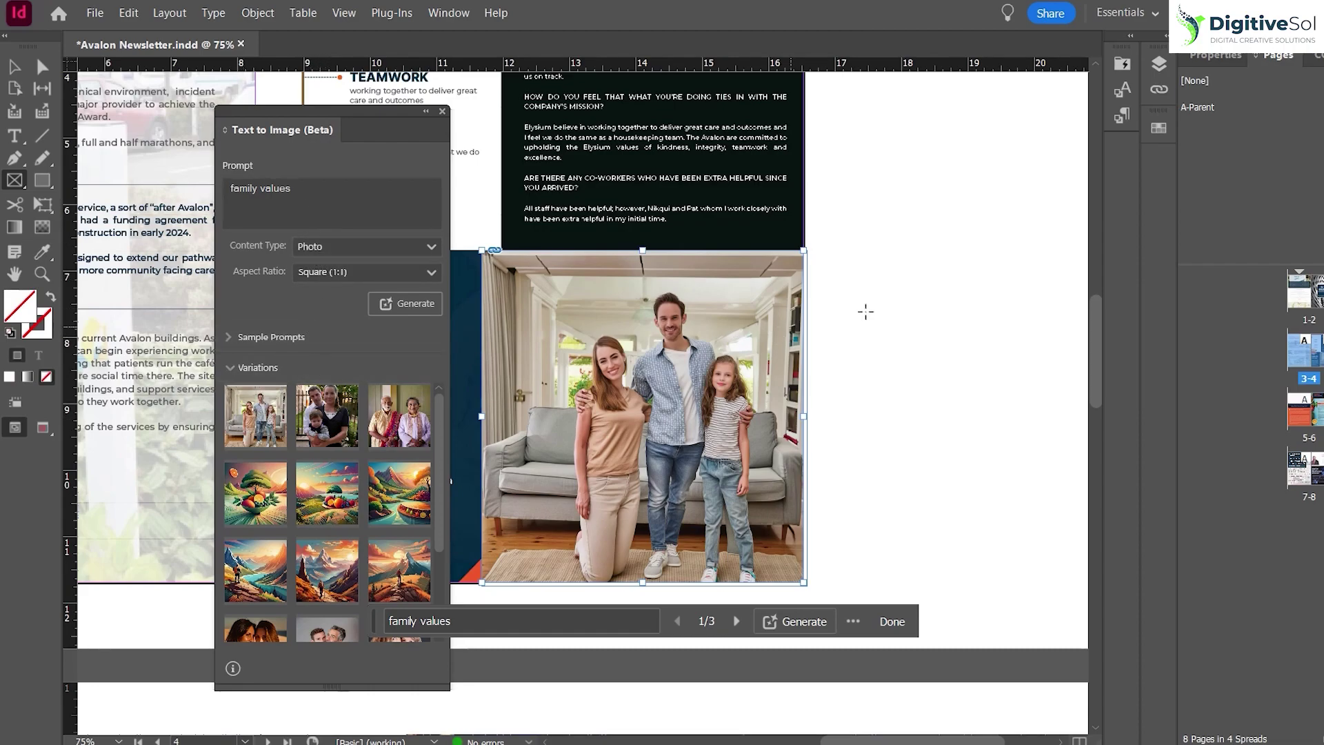
{"action": "left_click", "coordinate": [641, 416]}
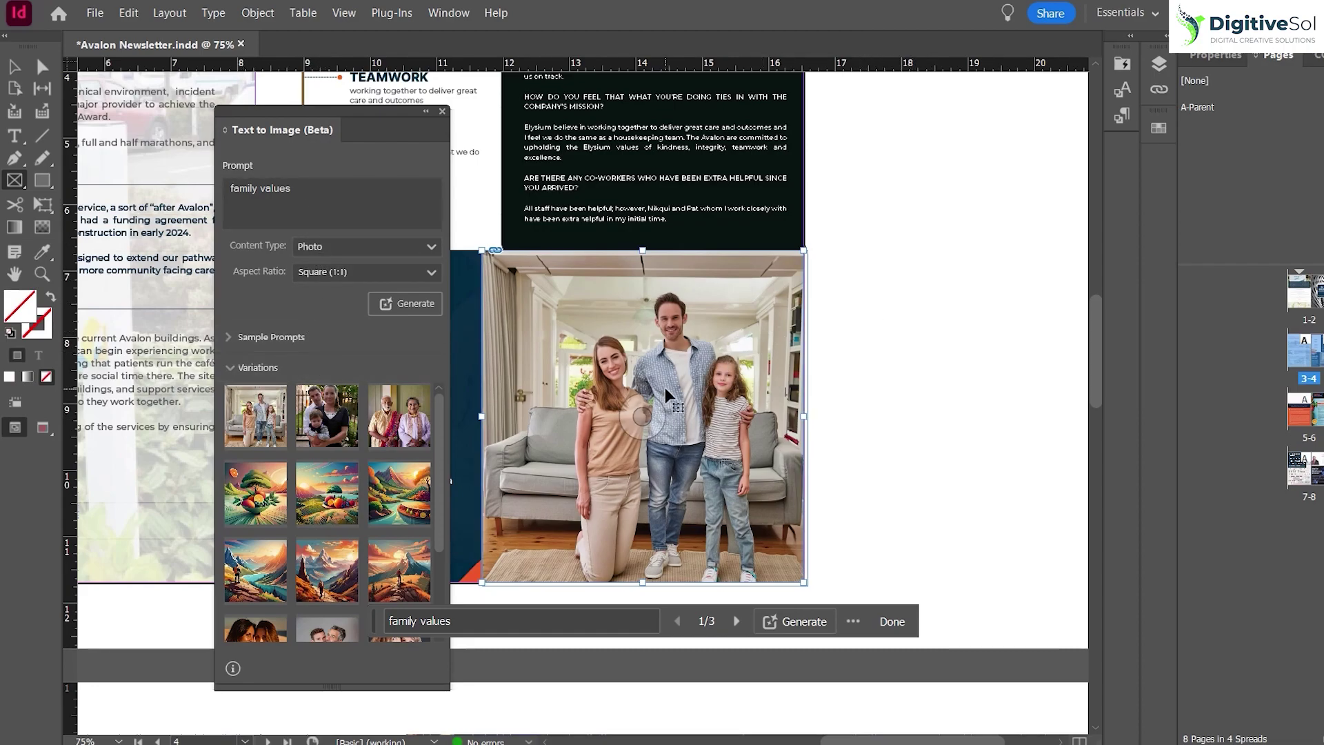
{"action": "left_click", "coordinate": [900, 344]}
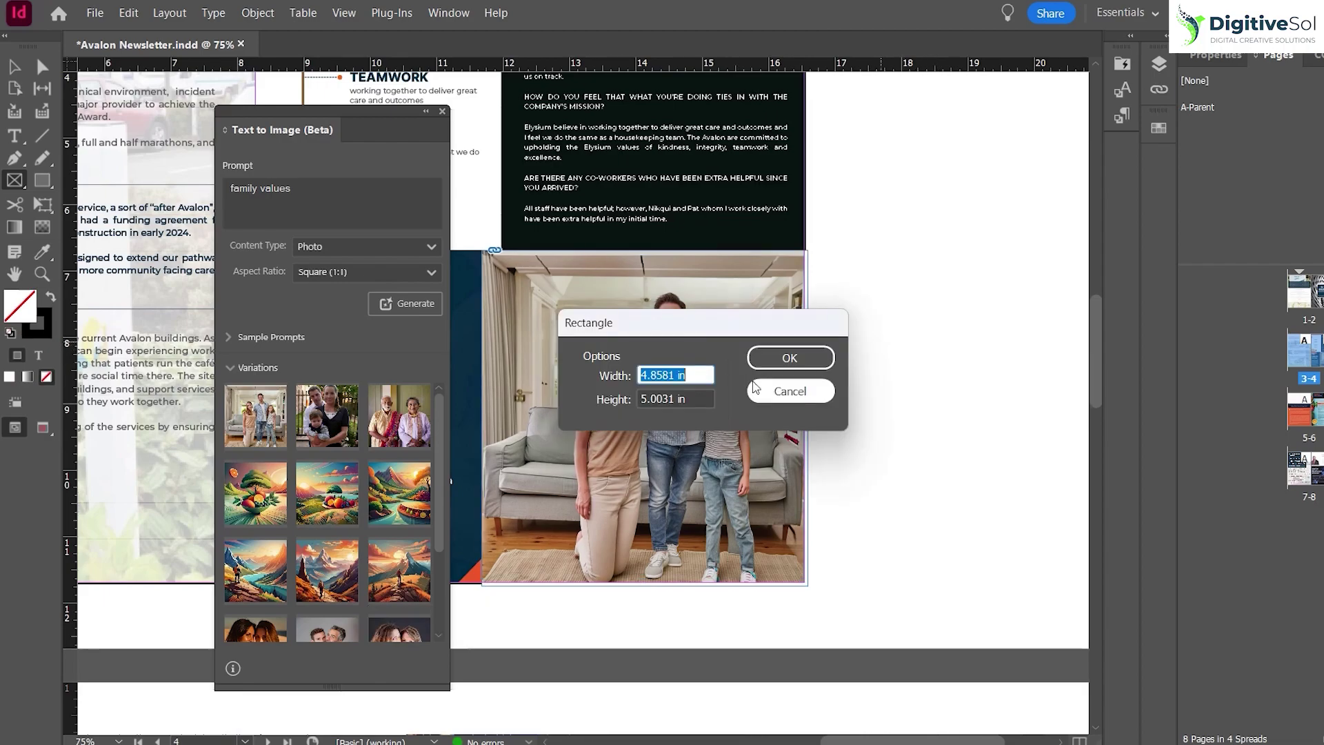
{"action": "left_click", "coordinate": [791, 391]}
- Switch to the Selection tool and undo the image placements until the rectangle frame is empty again
{"action": "left_click", "coordinate": [13, 67]}
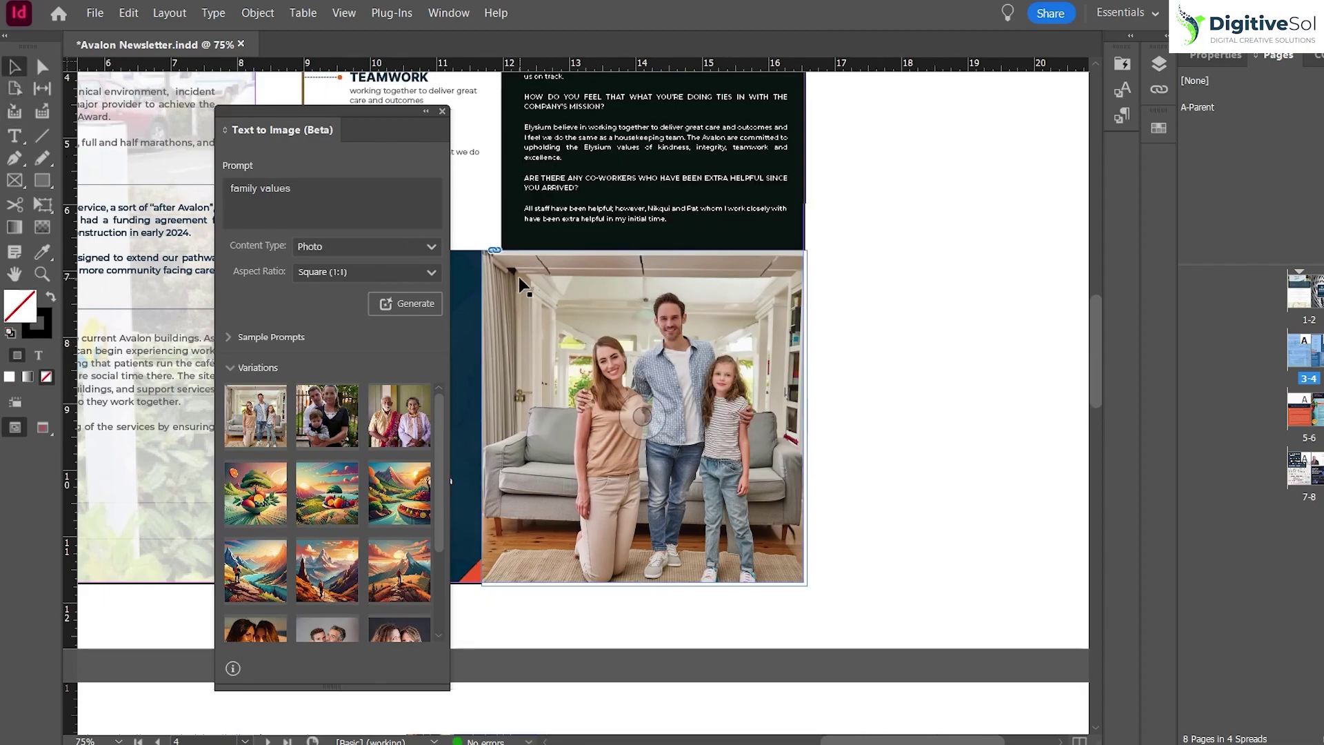
{"action": "key", "text": "ctrl+z"}
{"action": "key", "text": "ctrl+z"}
{"action": "key", "text": "ctrl+z"}
{"action": "key", "text": "ctrl+z"}
{"action": "key", "text": "ctrl+z"}
{"action": "key", "text": "ctrl+z"}
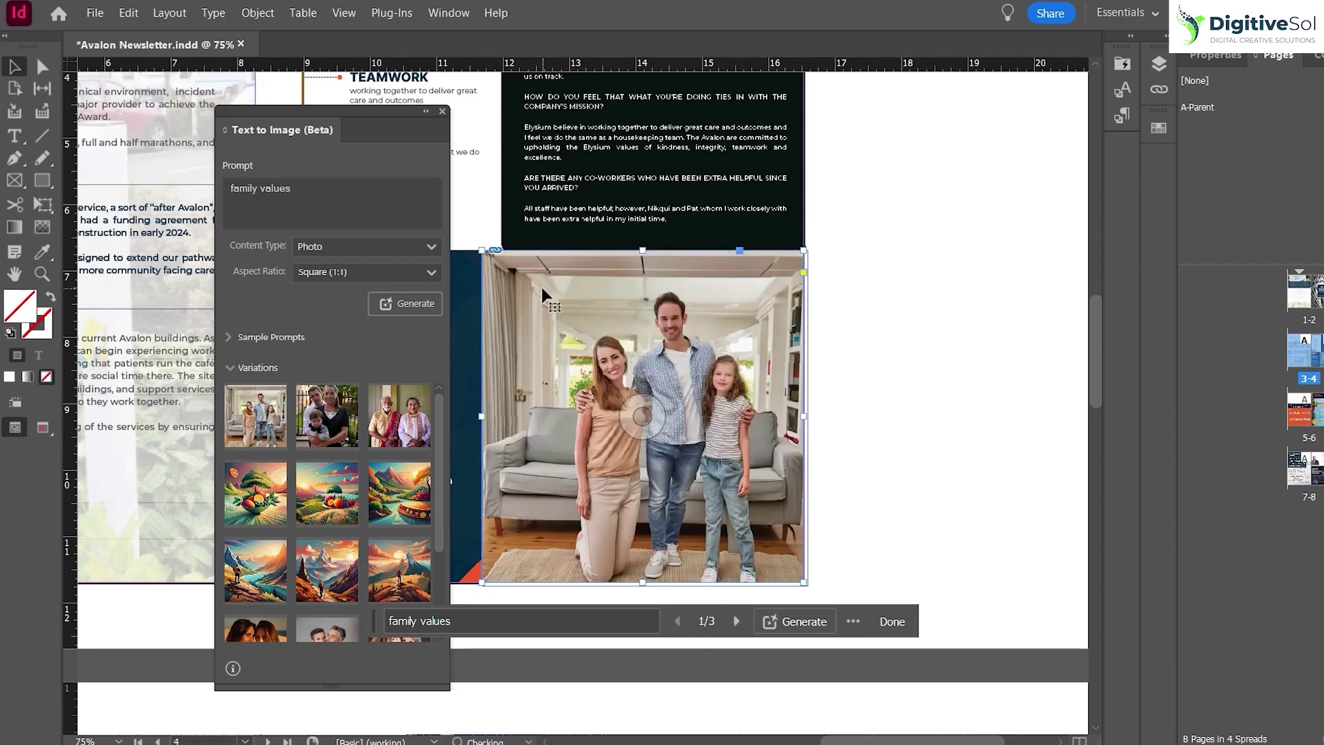
{"action": "key", "text": "ctrl+z"}
{"action": "key", "text": "ctrl+z"}
{"action": "key", "text": "ctrl+z"}
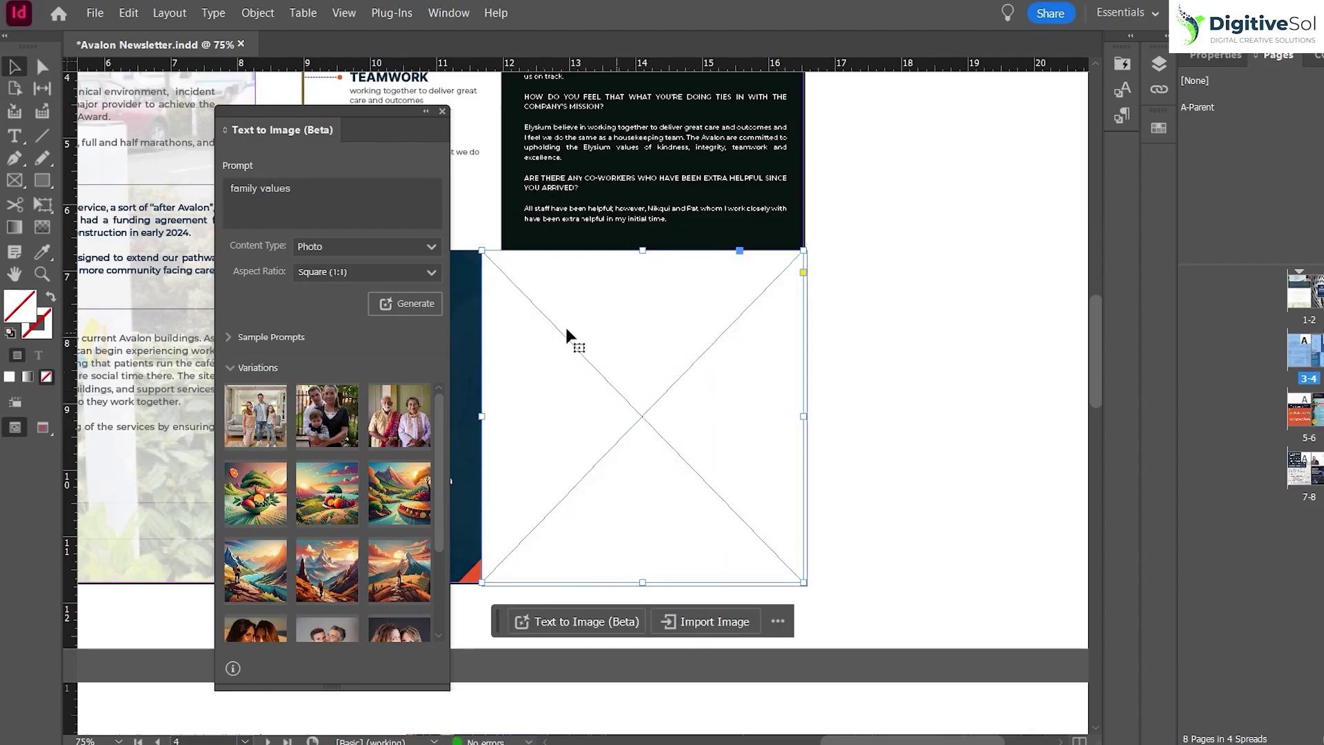
- Replace the prompt with "human values of love", set the content type to Art, and generate the images
{"action": "triple_click", "coordinate": [307, 204]}
{"action": "type", "text": "human values of love"}
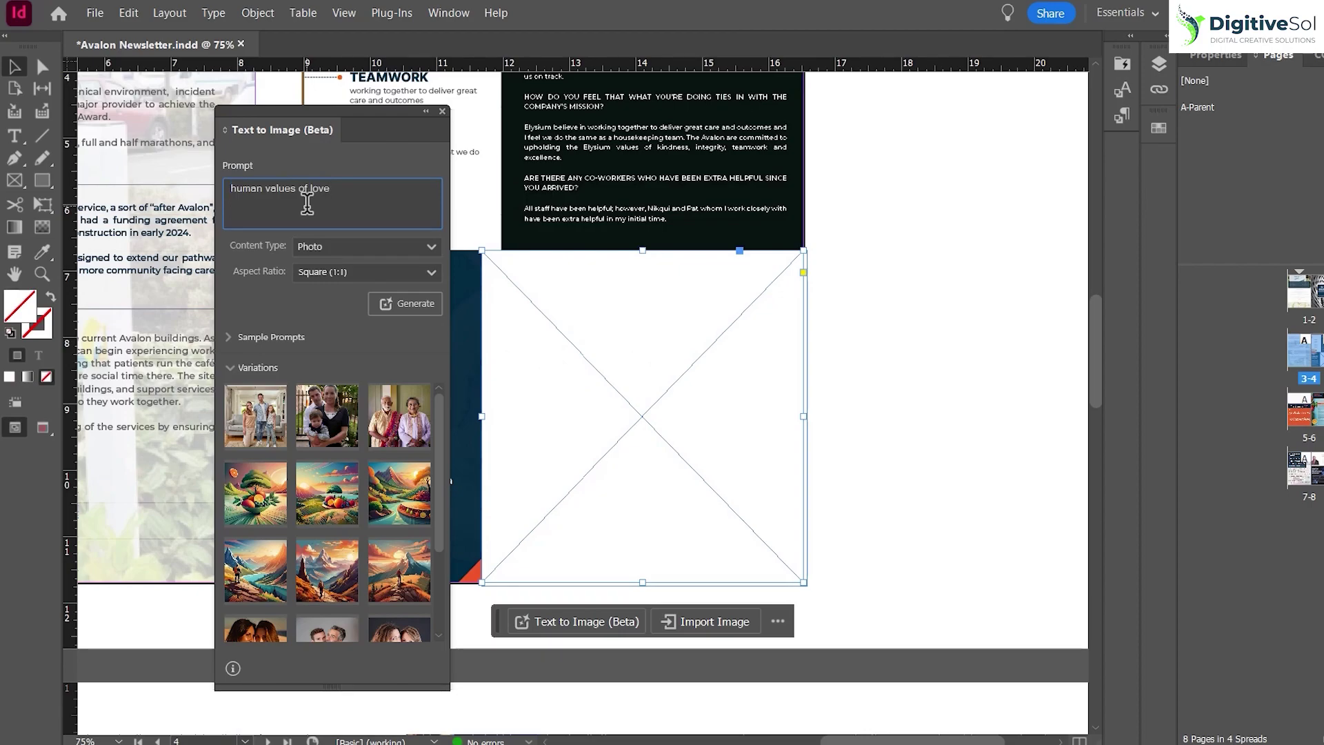
{"action": "left_click", "coordinate": [334, 248]}
{"action": "left_click", "coordinate": [327, 306]}
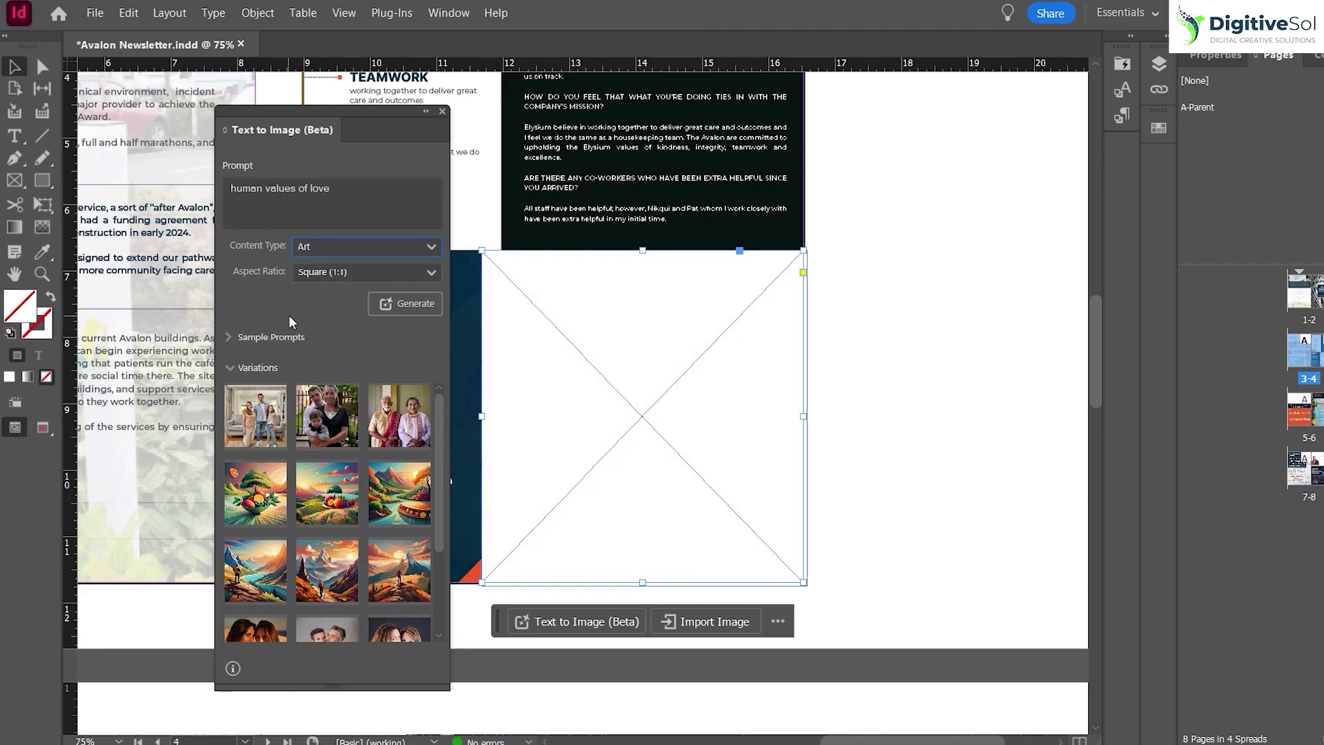
{"action": "left_click", "coordinate": [412, 308]}
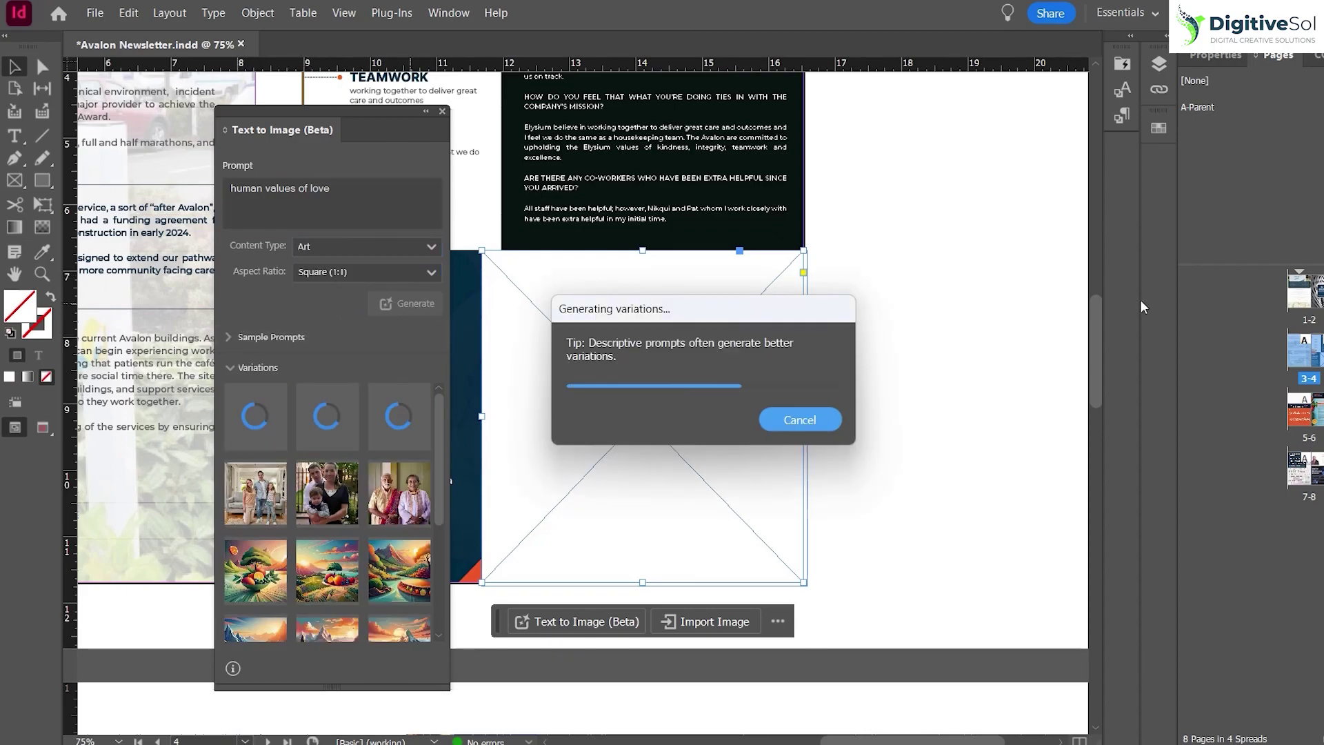
- Compare the three new variations, place the illustration of the dark-haired person holding a heart, and close the Text to Image panel
{"action": "left_click", "coordinate": [327, 428]}
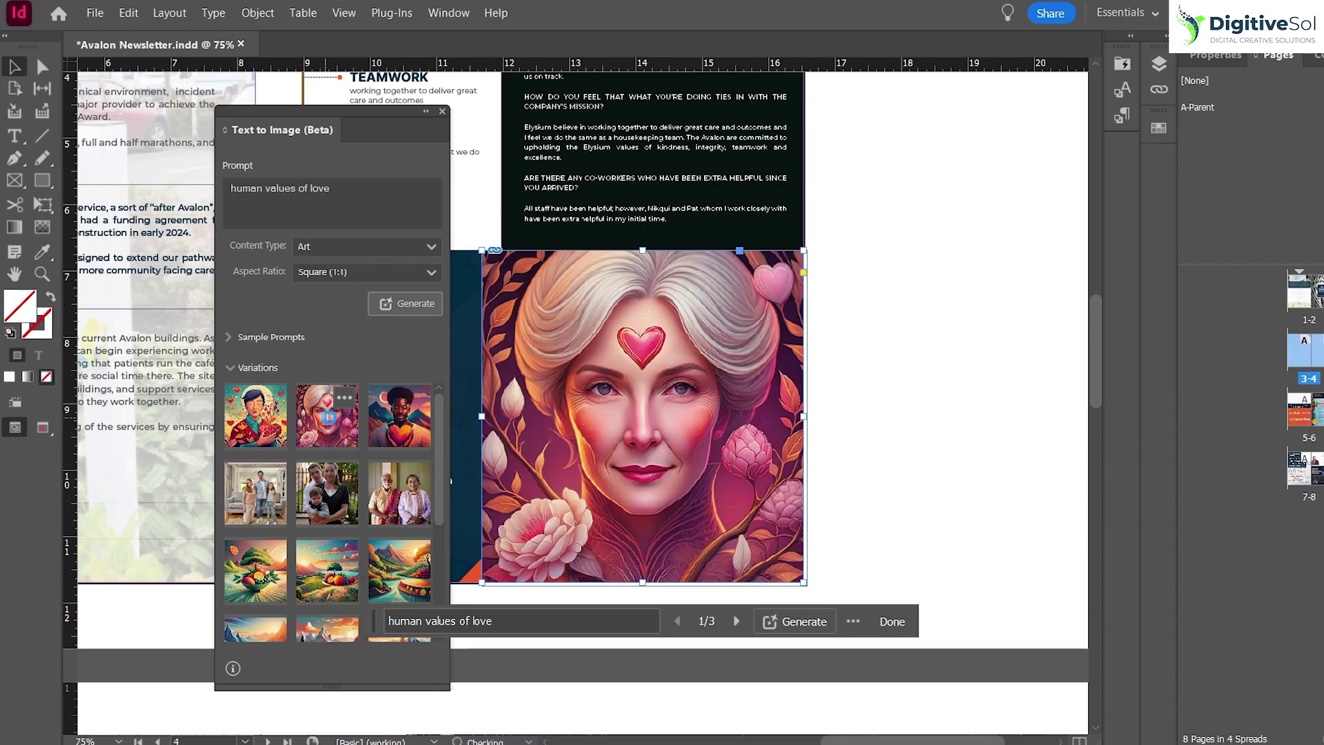
{"action": "left_click", "coordinate": [388, 422]}
{"action": "left_click", "coordinate": [326, 417]}
{"action": "left_click", "coordinate": [255, 414]}
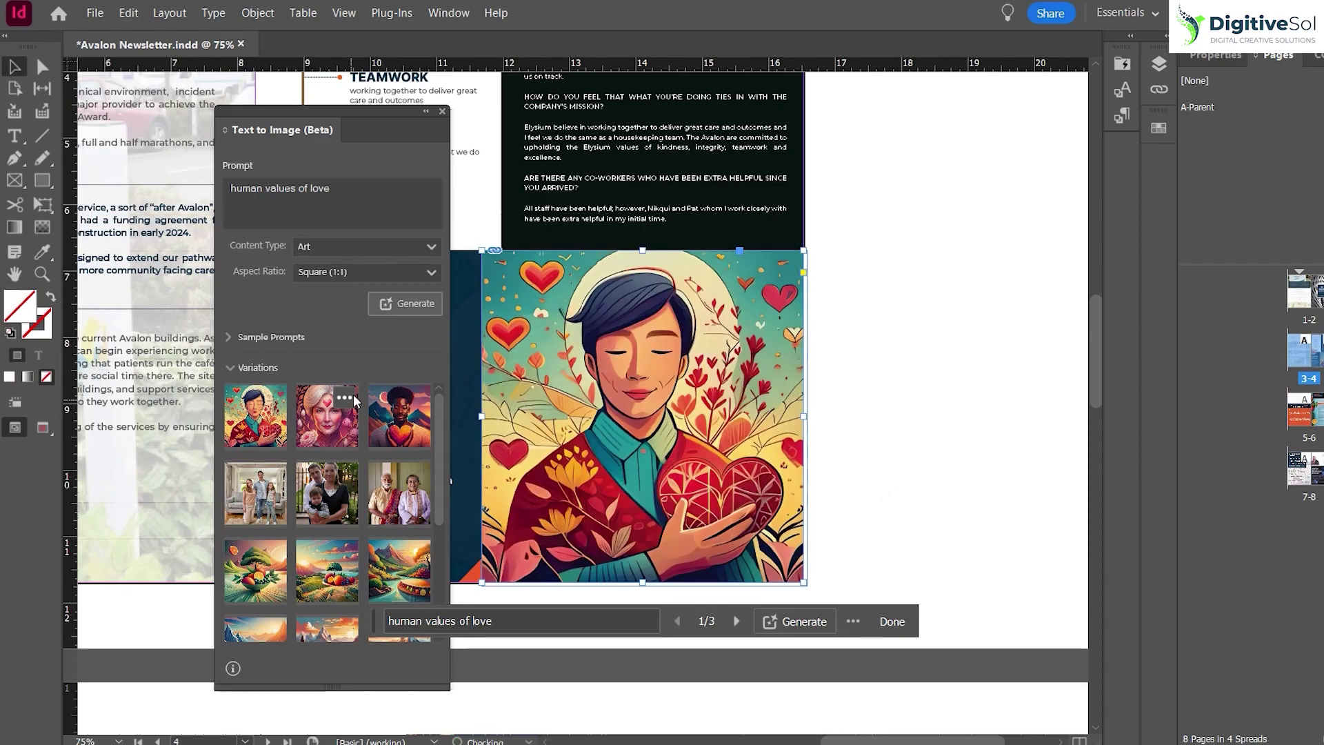
{"action": "left_click", "coordinate": [442, 111]}
{"action": "left_click", "coordinate": [613, 448], "text": "ctrl"}
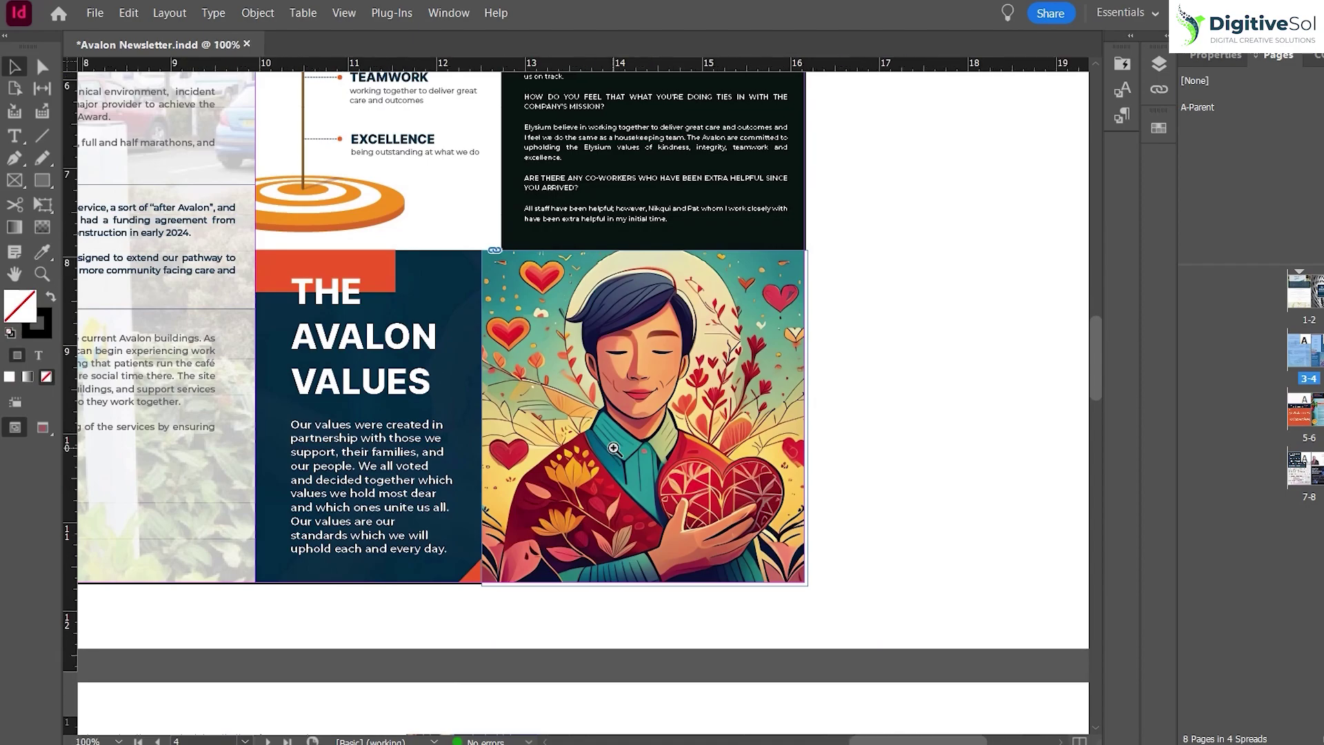
{"action": "left_click", "coordinate": [613, 448], "text": "ctrl"}
{"action": "left_click_drag", "start_coordinate": [622, 359], "coordinate": [636, 407]}
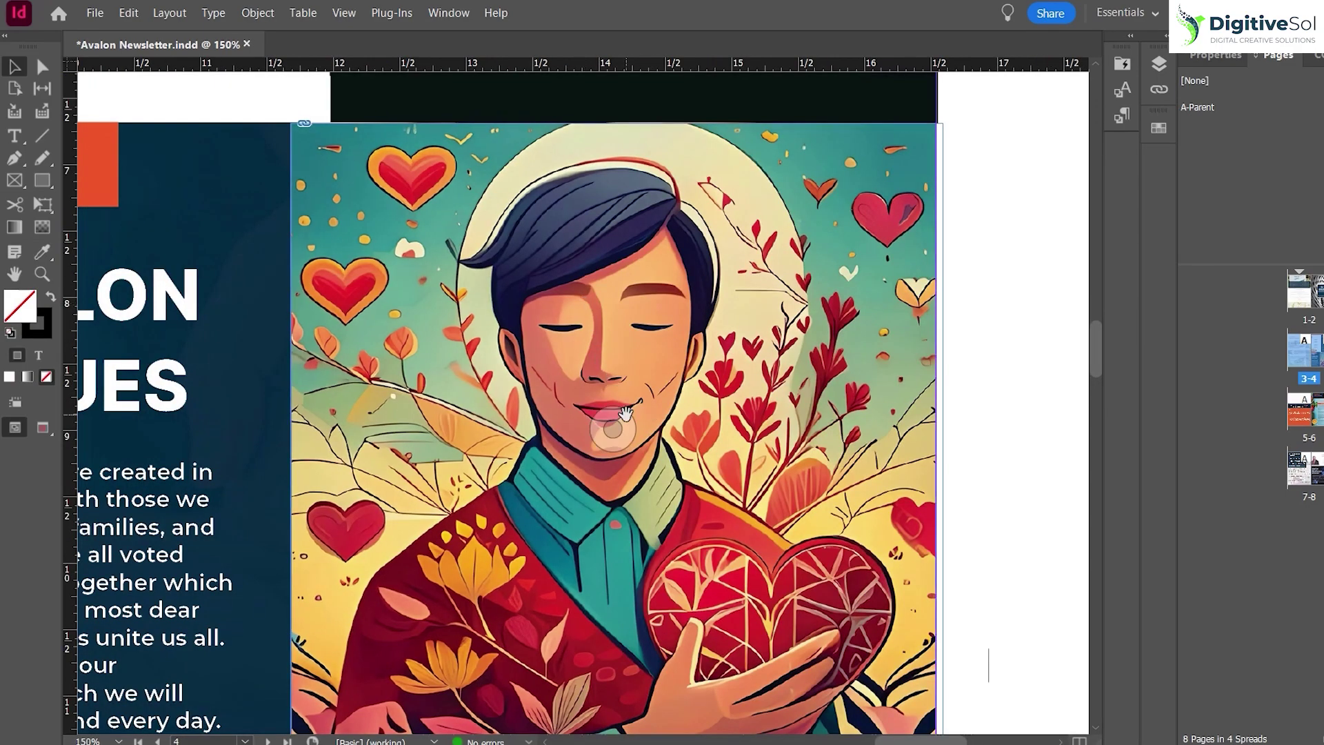
{"action": "key", "text": "ctrl+minus"}
{"action": "key", "text": "ctrl+minus"}
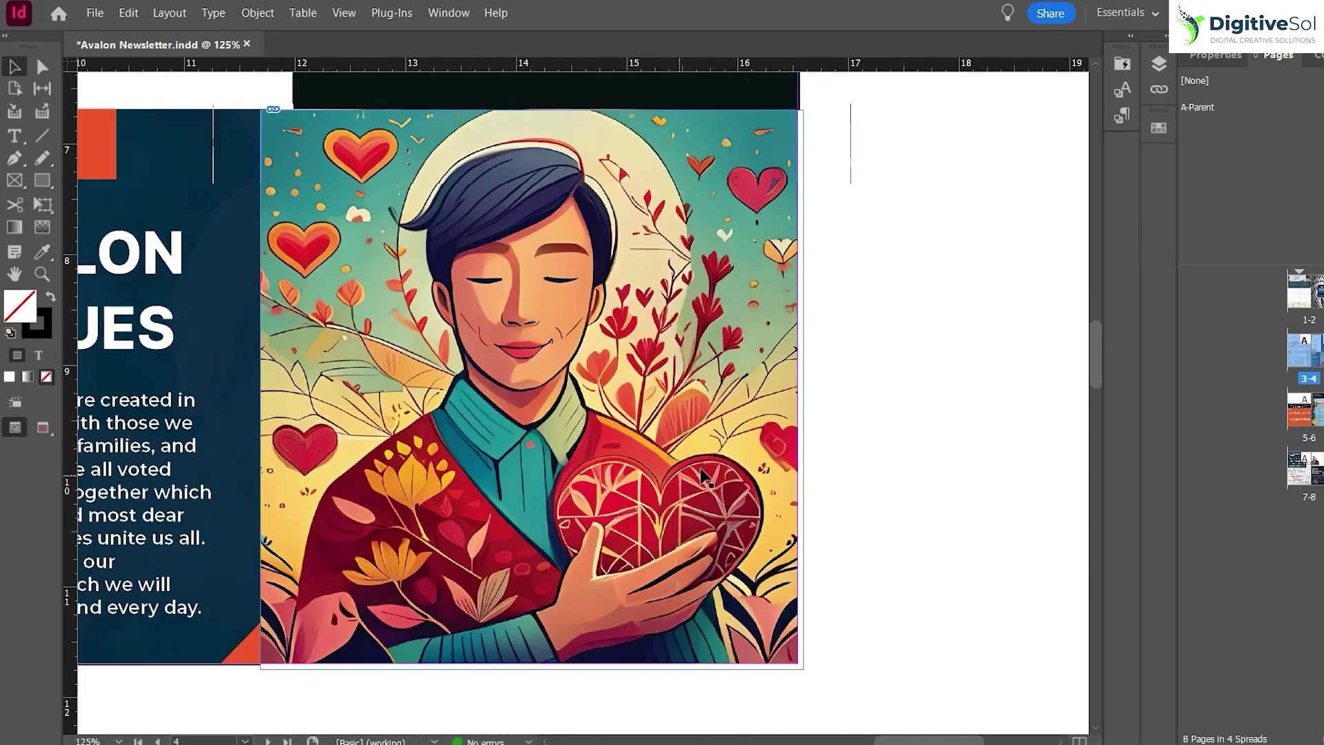
{"action": "key", "text": "ctrl+minus"}
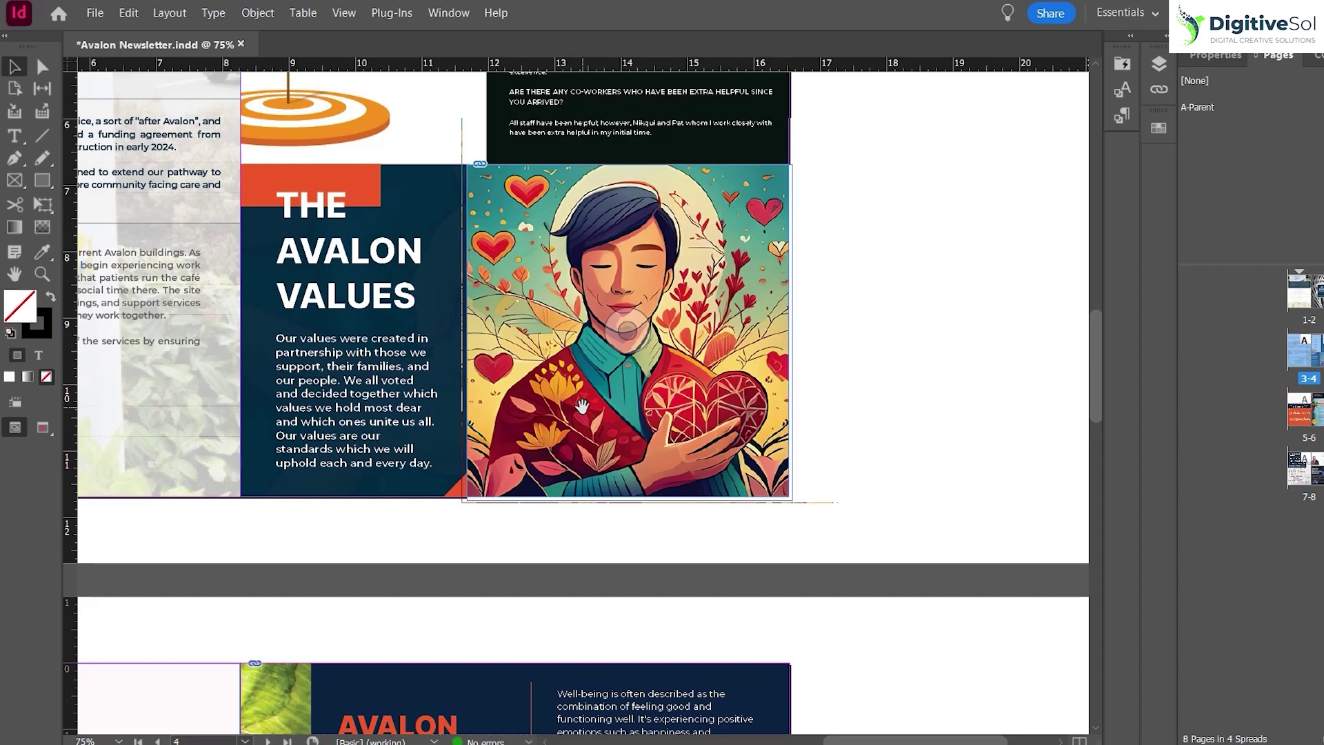
- Draw a rectangle frame over the whole blank area above the "What is Quality Improvement" heading on page 5
{"action": "scroll", "coordinate": [683, 535], "scroll_direction": "down", "scroll_amount": 3}
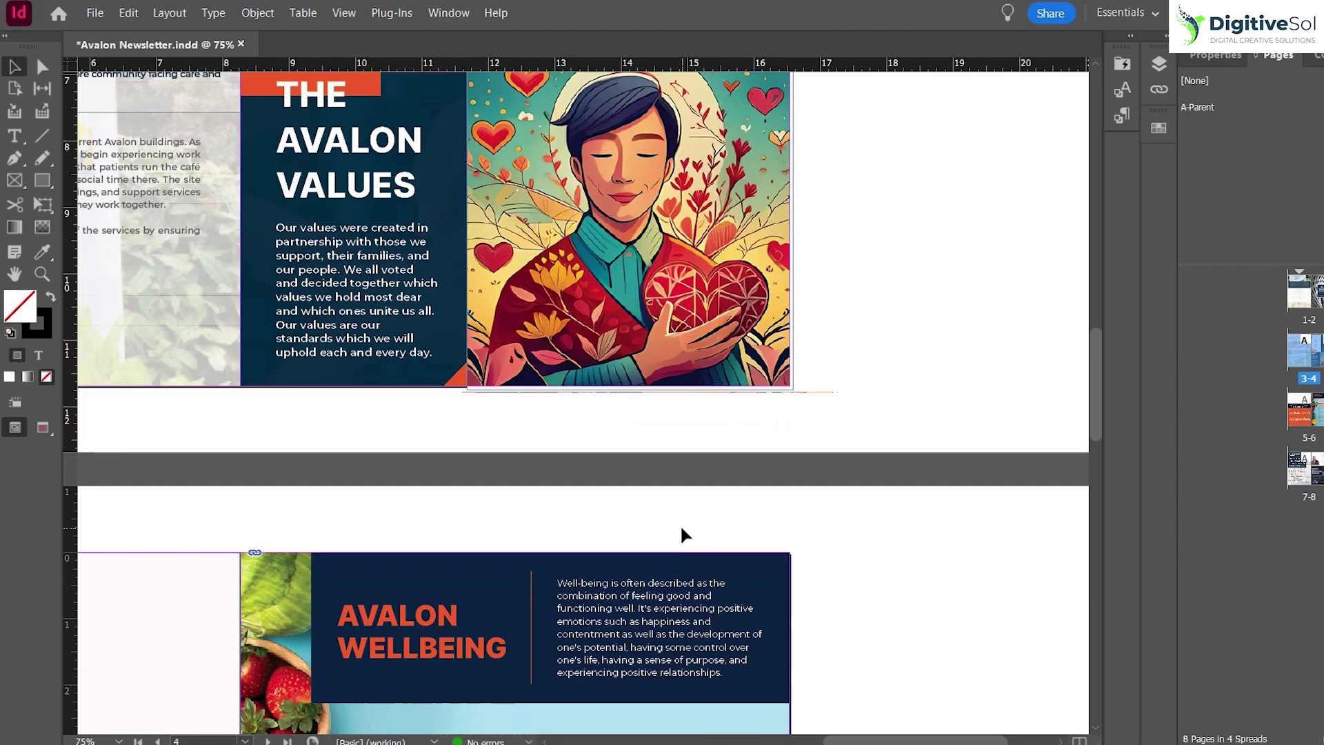
{"action": "scroll", "coordinate": [648, 489], "scroll_direction": "left", "scroll_amount": 4}
{"action": "scroll", "coordinate": [649, 483], "scroll_direction": "down", "scroll_amount": 3}
{"action": "key", "text": "ctrl+minus"}
{"action": "left_click_drag", "start_coordinate": [329, 564], "coordinate": [583, 488]}
{"action": "scroll", "coordinate": [584, 488], "scroll_direction": "up", "scroll_amount": 1}
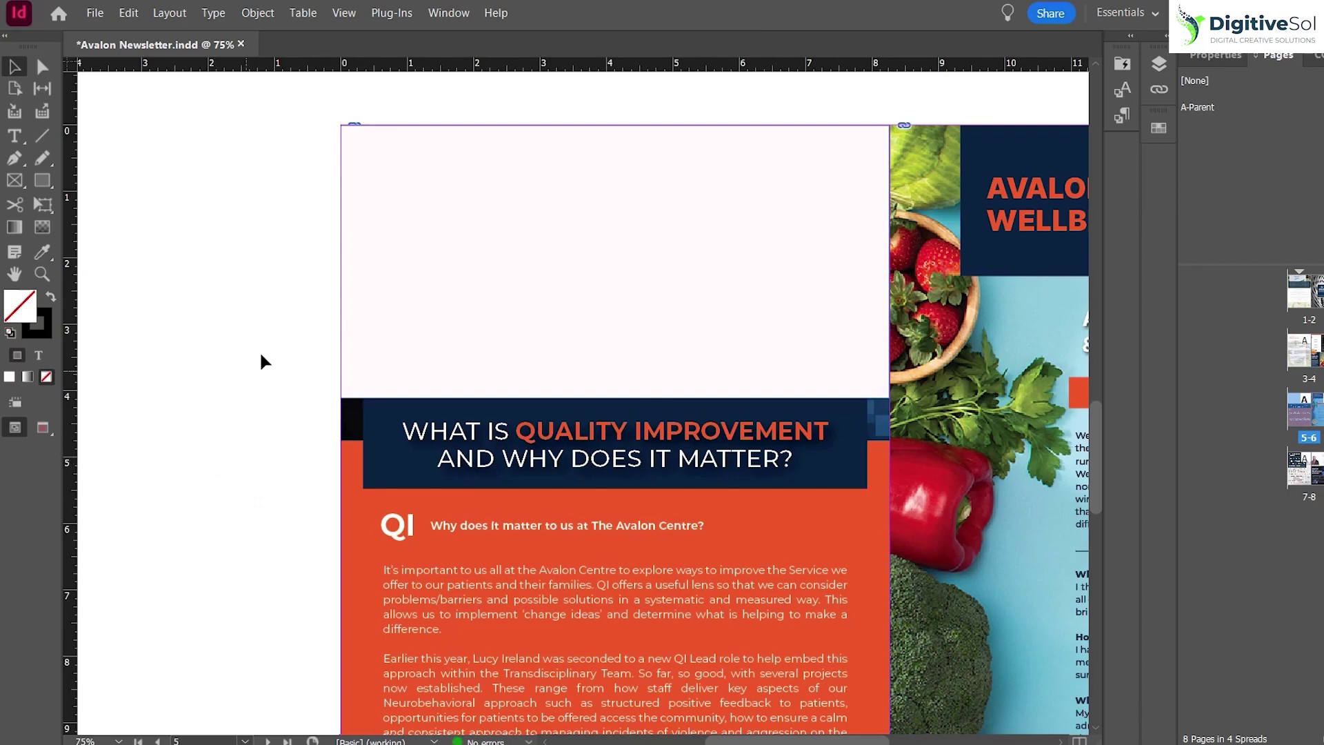
{"action": "key", "text": "f"}
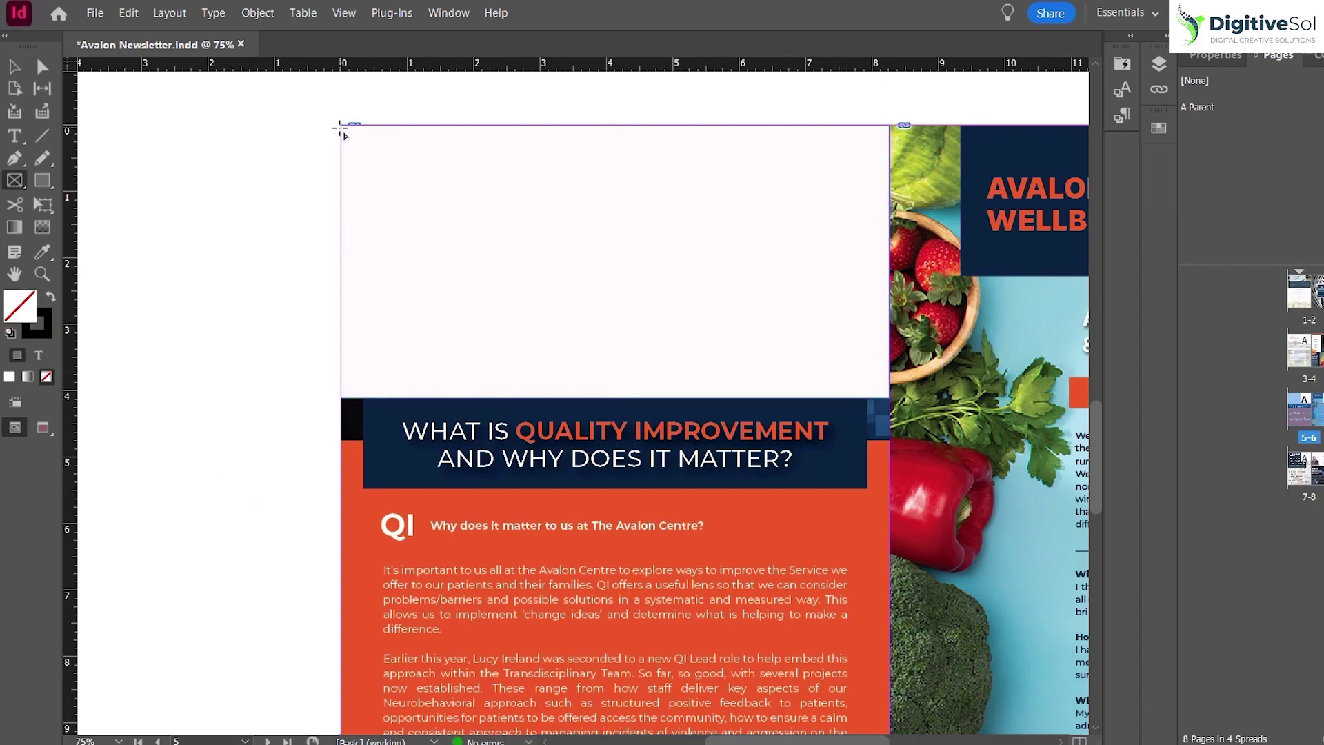
{"action": "left_click_drag", "start_coordinate": [341, 127], "coordinate": [890, 399]}
{"action": "left_click_drag", "start_coordinate": [22, 179], "coordinate": [87, 218]}
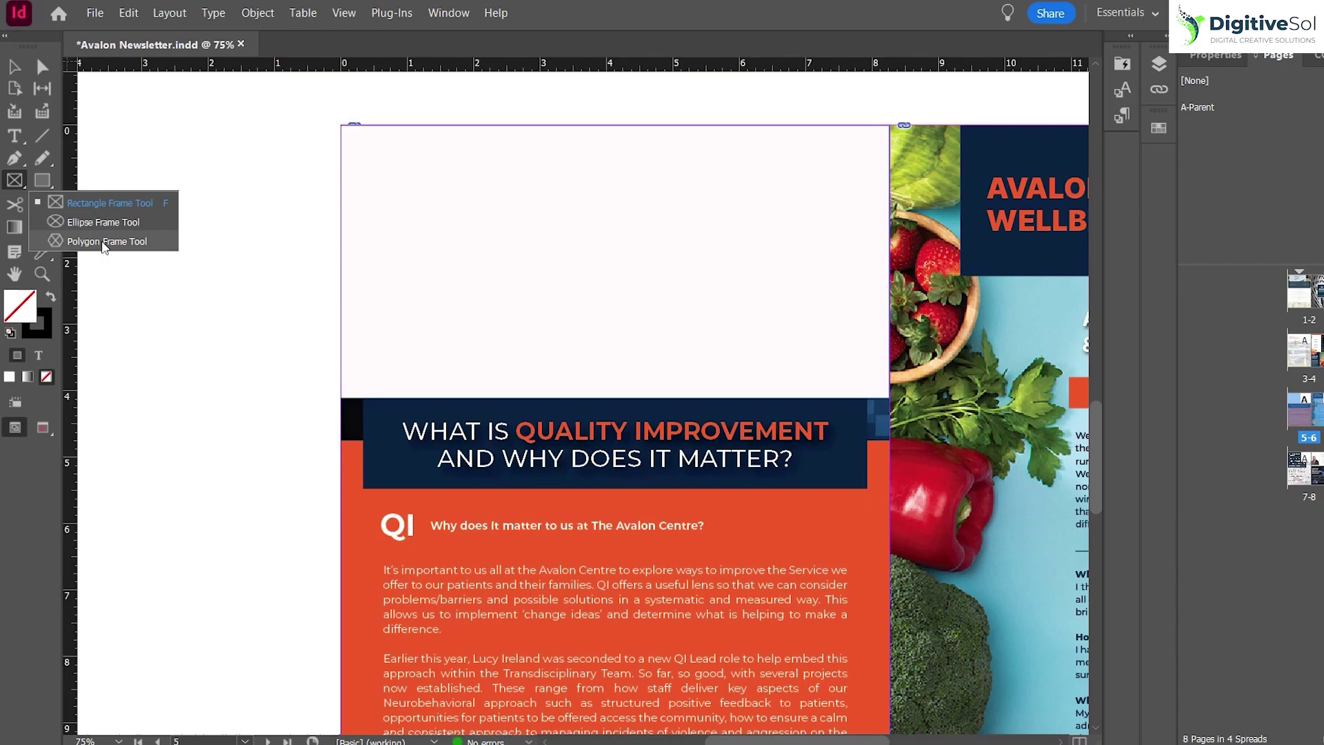
{"action": "left_click_drag", "start_coordinate": [102, 244], "coordinate": [108, 204]}
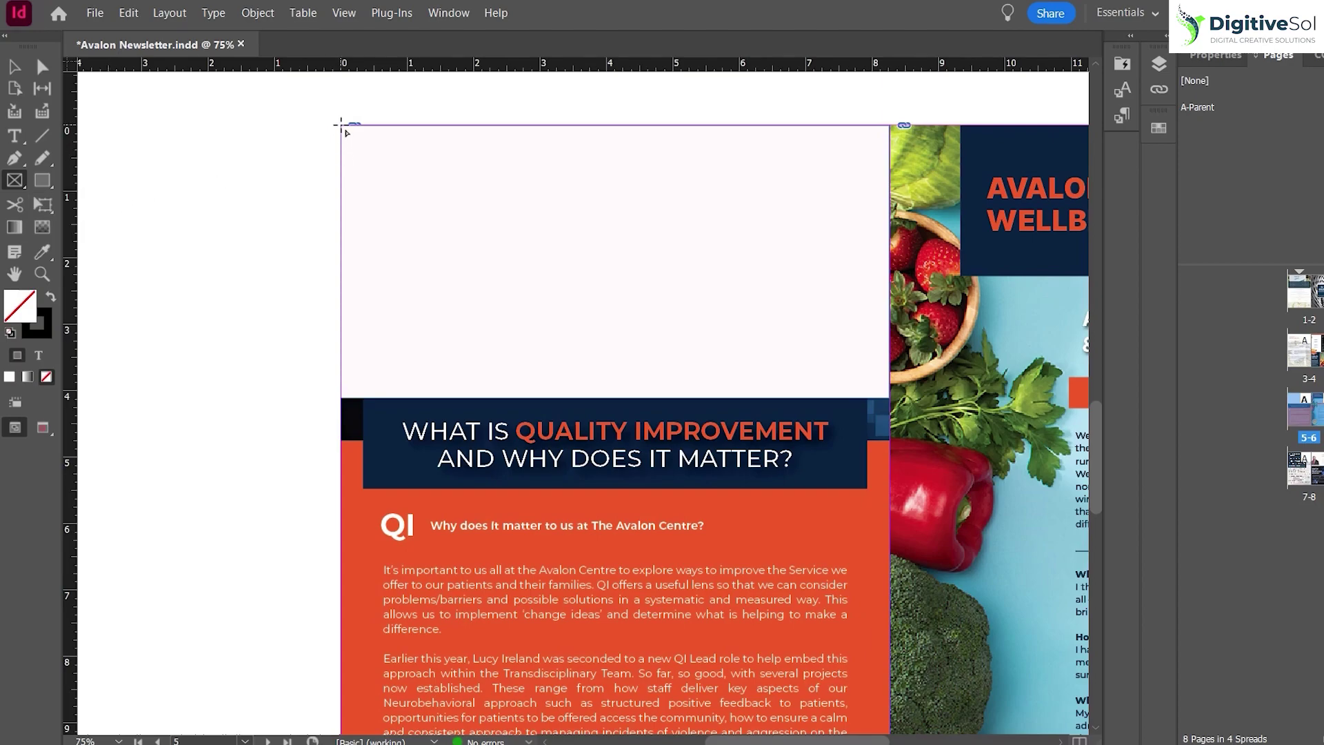
{"action": "left_click_drag", "start_coordinate": [342, 125], "coordinate": [888, 397]}
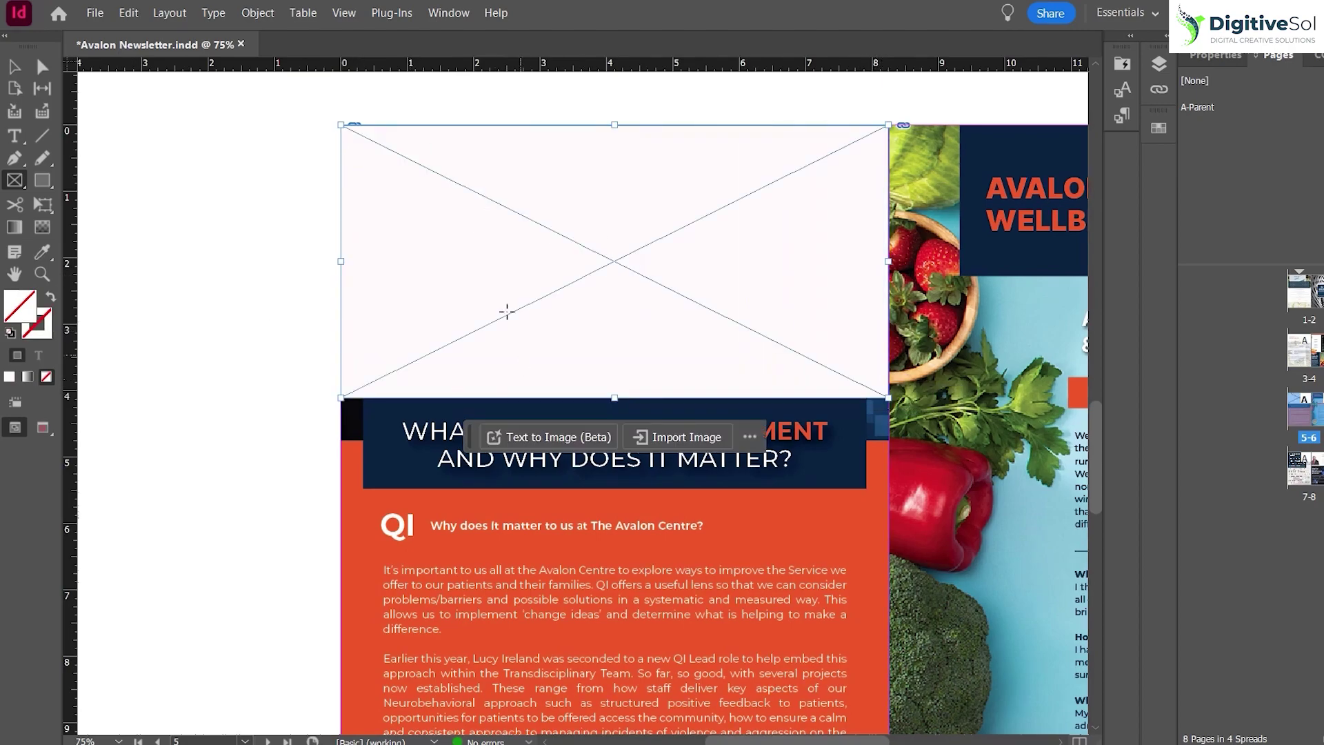
- Try filling the new frame with Text to Image variations generated from the prompt "Quality Improvement"
{"action": "left_click", "coordinate": [560, 437]}
{"action": "left_click", "coordinate": [588, 437]}
{"action": "type", "text": "Quality Improvement"}
{"action": "key", "text": "Return"}
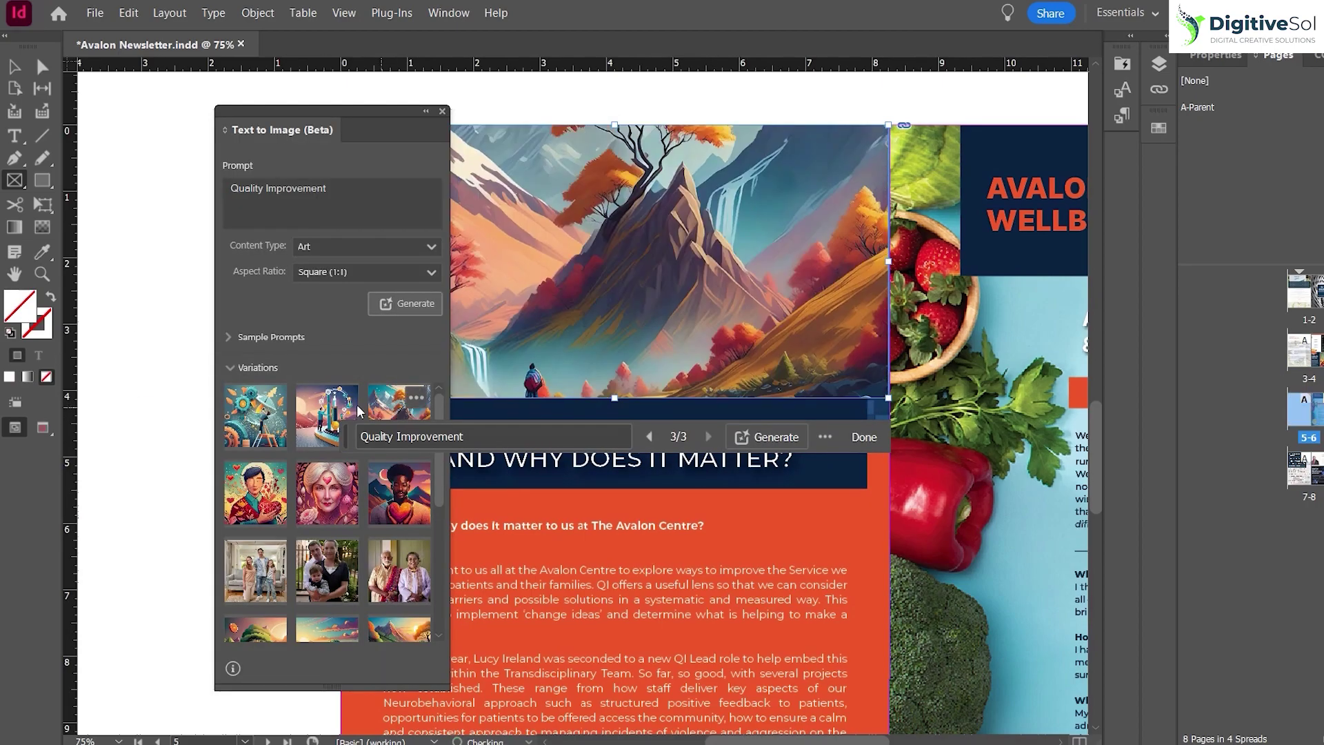
{"action": "left_click", "coordinate": [355, 409]}
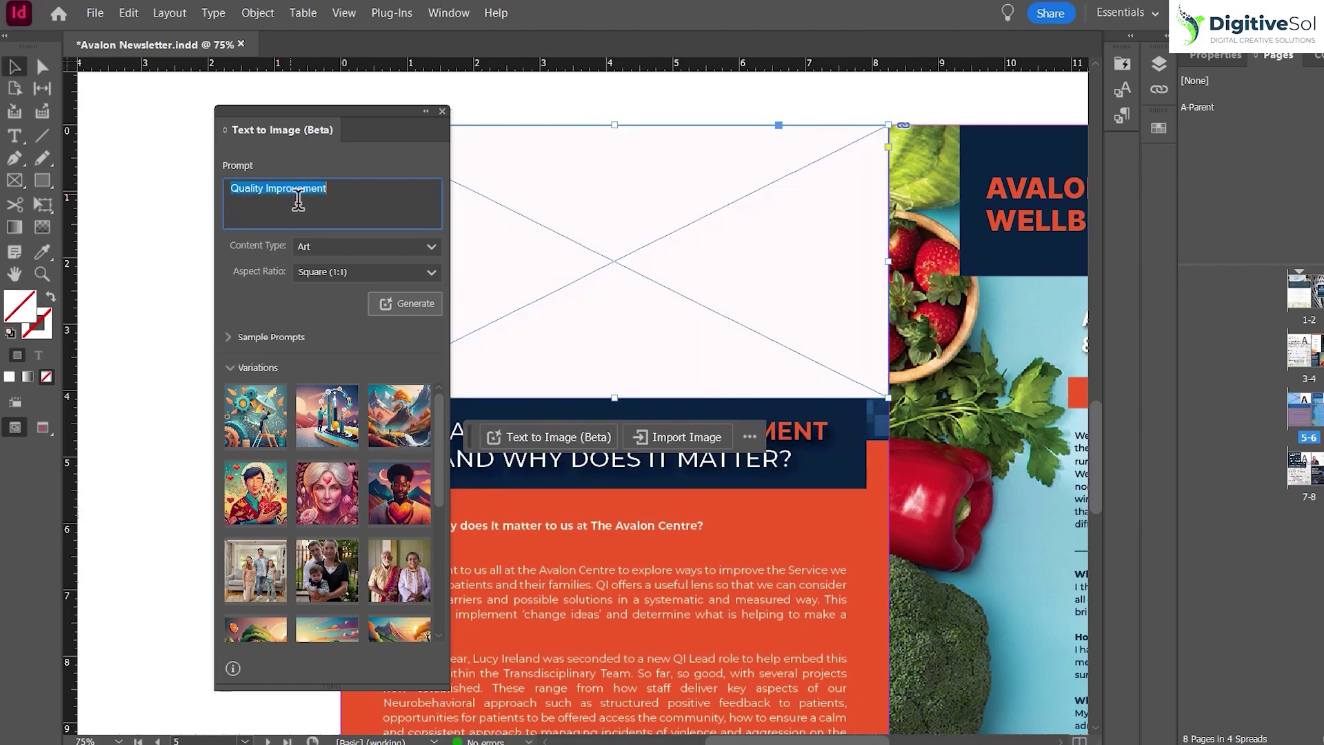
- Replace the prompt with "Employee carrying out quality improvement audit", set the content type to Photo, and generate the images
{"action": "left_click", "coordinate": [335, 188]}
{"action": "key", "text": "ctrl+a"}
{"action": "type", "text": "Employee carrying out qual"}
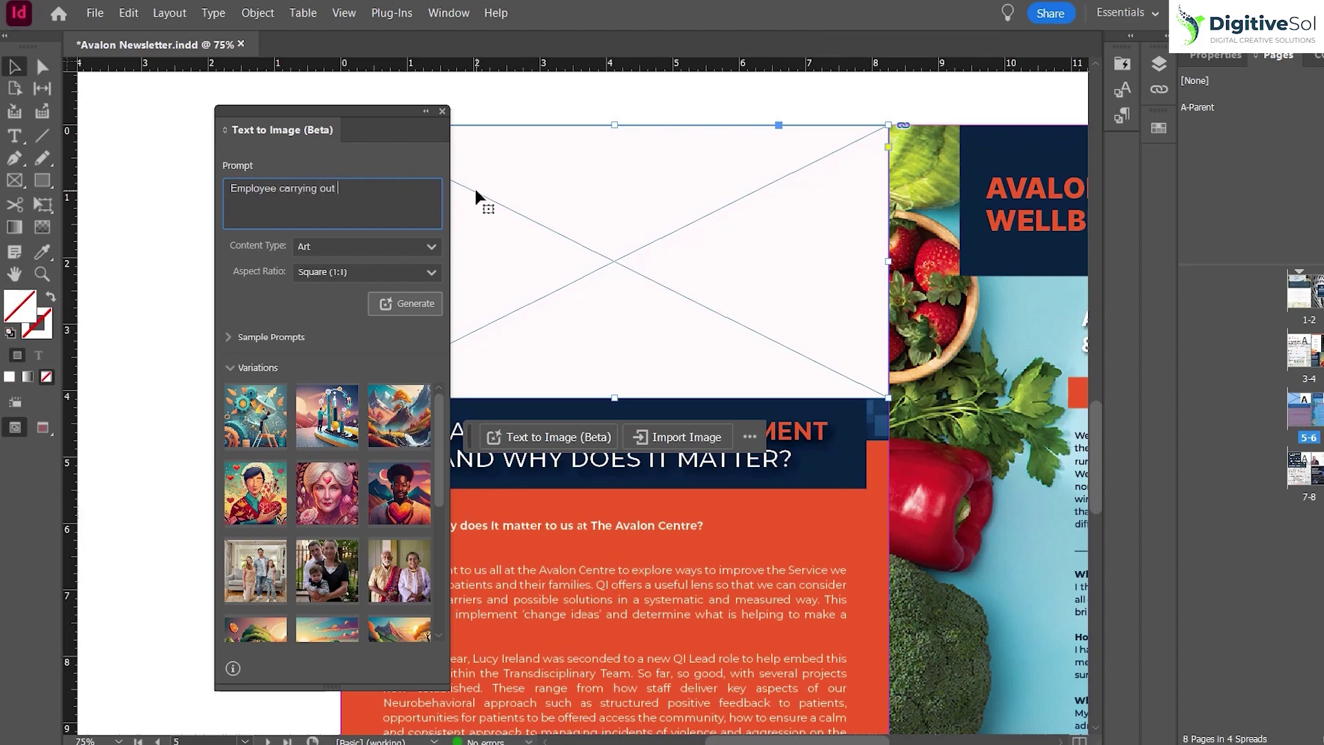
{"action": "type", "text": "ity improvement audit"}
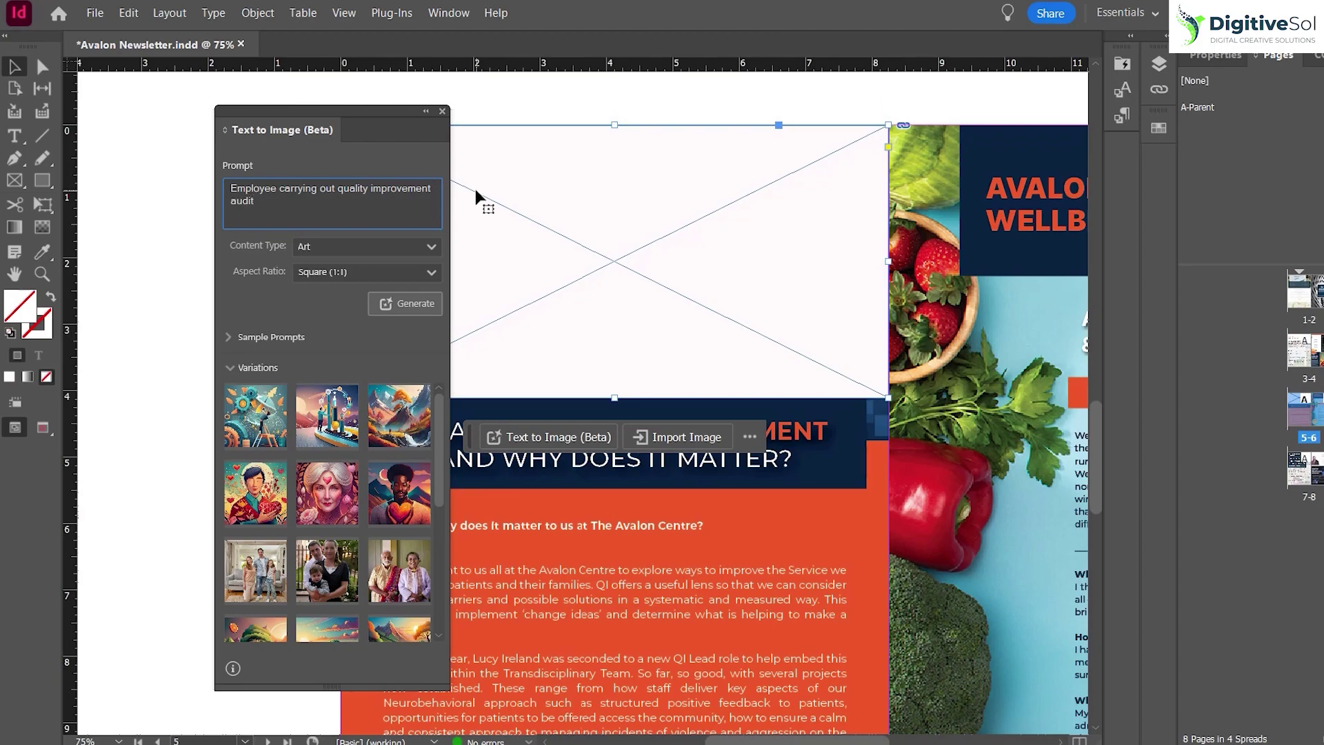
{"action": "left_click", "coordinate": [310, 247]}
{"action": "left_click", "coordinate": [333, 275]}
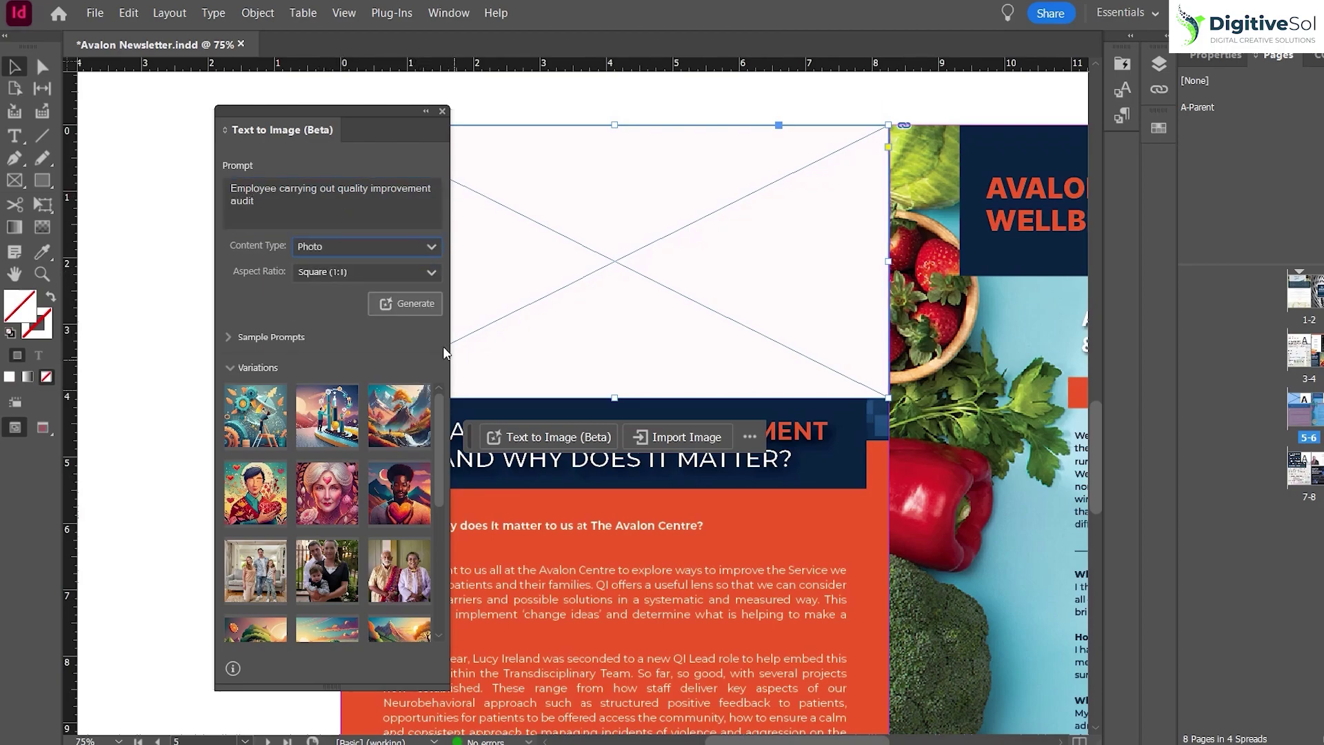
{"action": "left_click", "coordinate": [413, 305]}
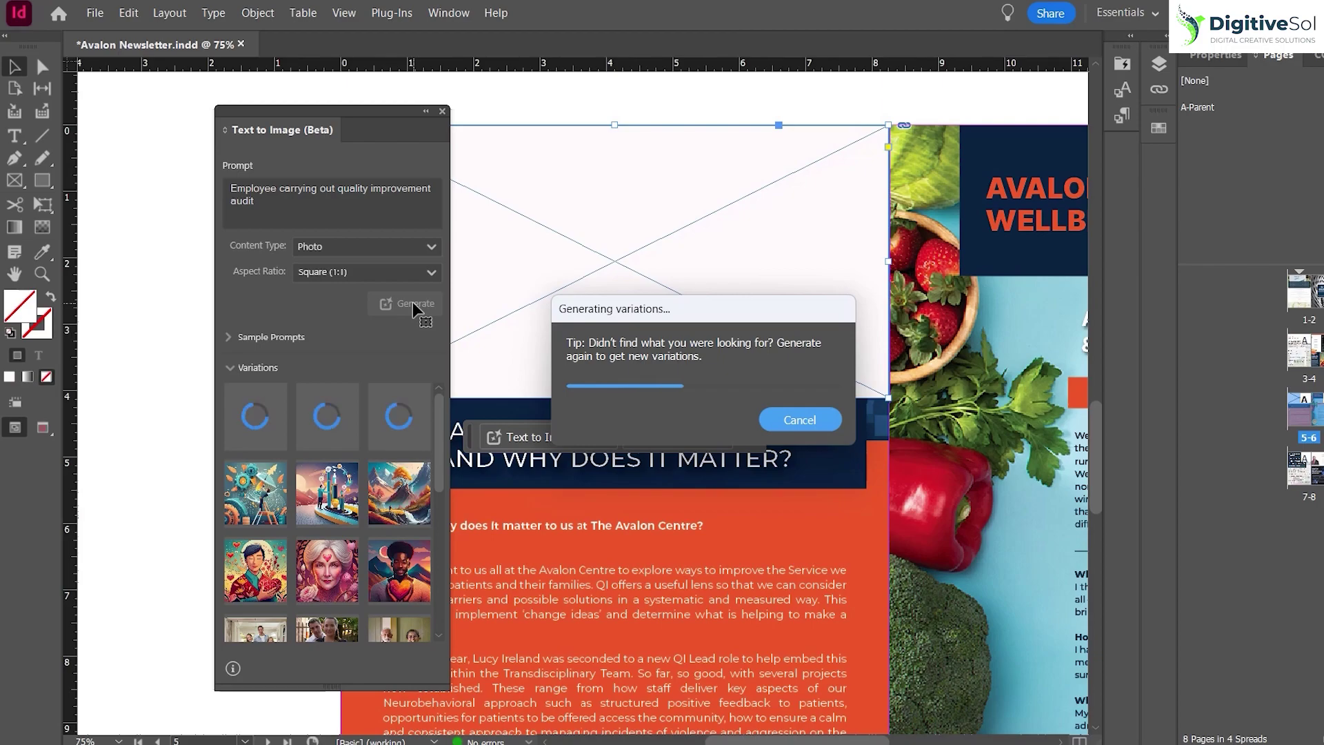
- Compare the employee variations and place the photo of the woman in a blue shirt writing on a clipboard
{"action": "left_click", "coordinate": [329, 412]}
{"action": "scroll", "coordinate": [592, 496], "scroll_direction": "down", "scroll_amount": 1}
{"action": "scroll", "coordinate": [571, 357], "scroll_direction": "left", "scroll_amount": 3}
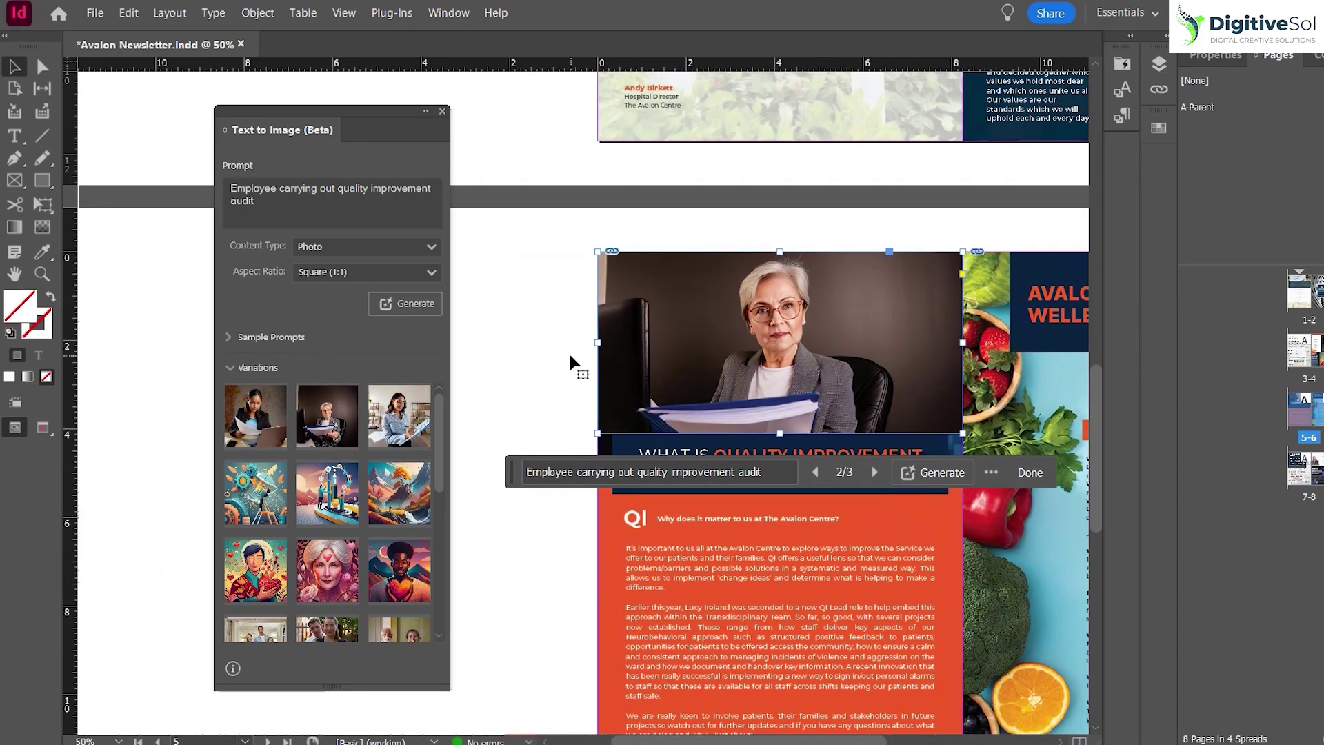
{"action": "scroll", "coordinate": [570, 357], "scroll_direction": "down", "scroll_amount": 1}
{"action": "left_click", "coordinate": [779, 455]}
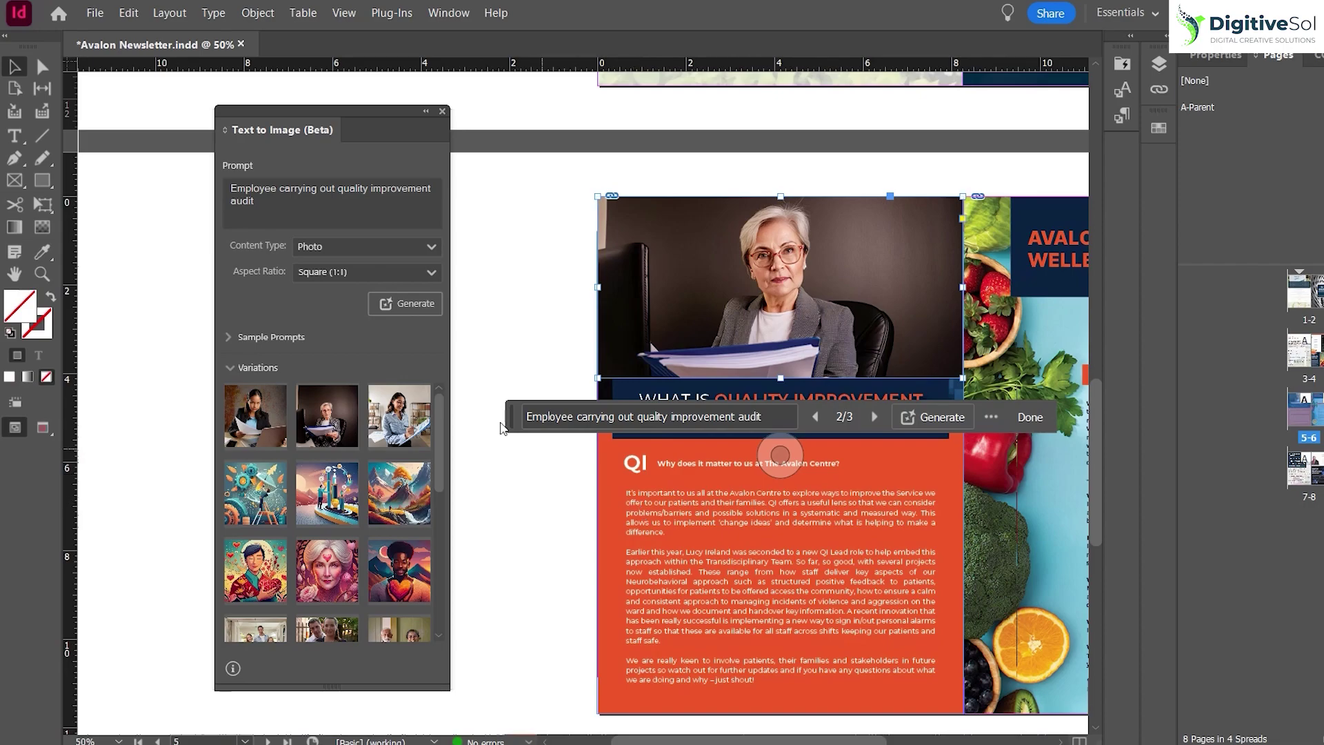
{"action": "left_click", "coordinate": [399, 416]}
- Examine the placed employee photo up close and within the page layout, with its frame deselected and selected again
{"action": "key", "text": "ctrl+="}
{"action": "key", "text": "ctrl+="}
{"action": "left_click_drag", "start_coordinate": [674, 383], "coordinate": [1008, 340]}
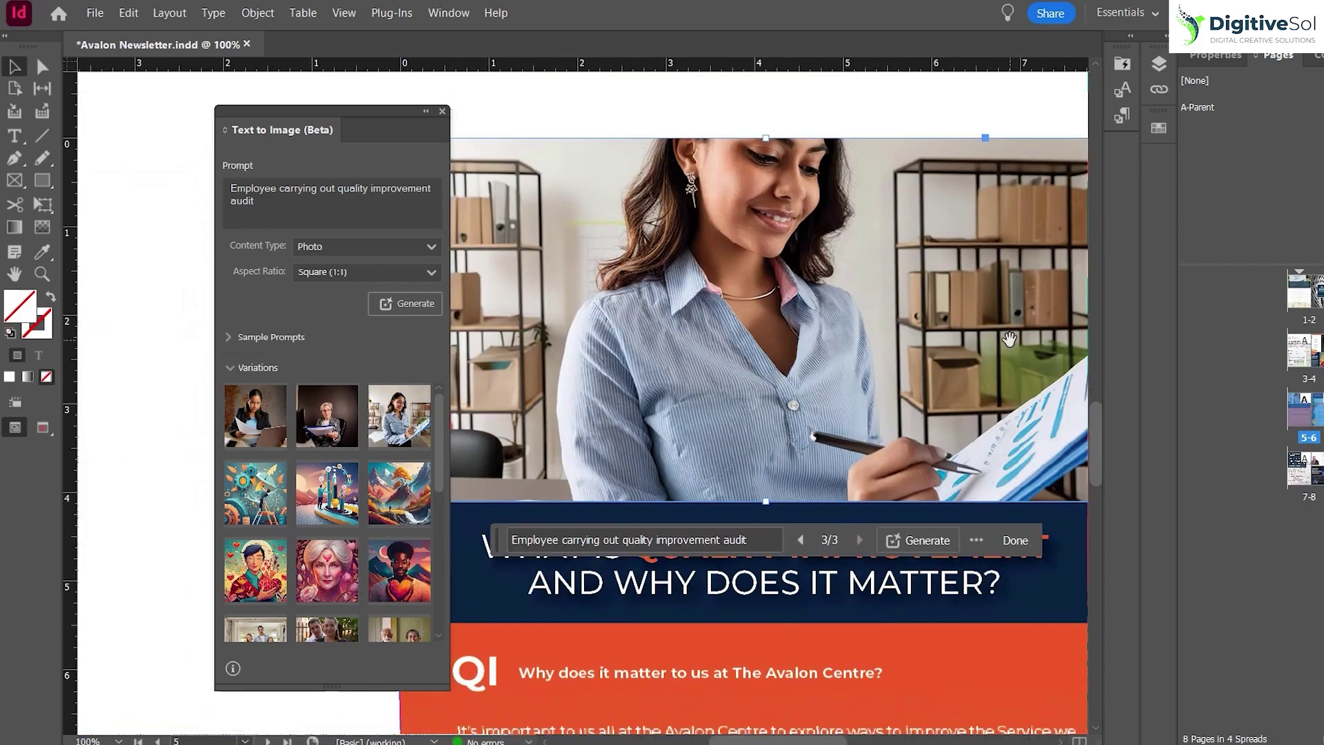
{"action": "key", "text": "ctrl+minus"}
{"action": "left_click_drag", "start_coordinate": [741, 430], "coordinate": [859, 353]}
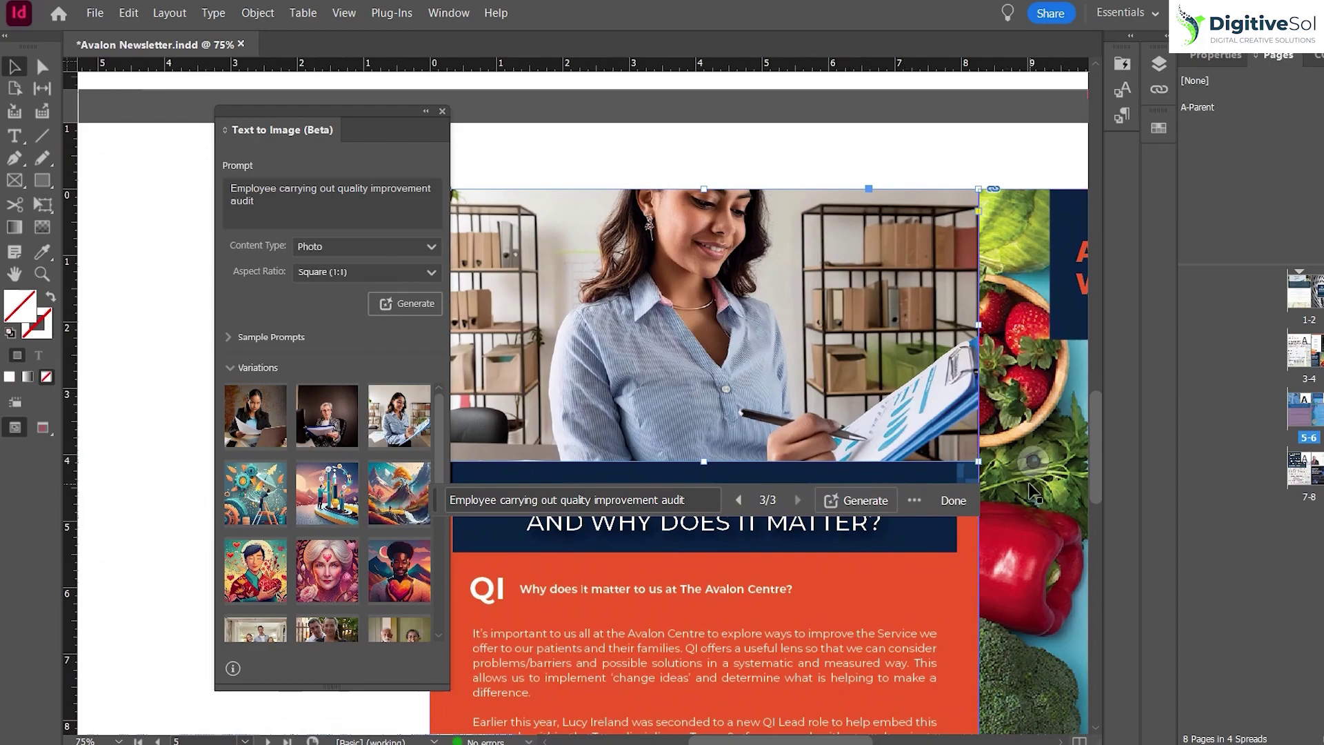
{"action": "scroll", "coordinate": [791, 425], "scroll_direction": "left", "scroll_amount": 3}
{"action": "scroll", "coordinate": [792, 427], "scroll_direction": "right", "scroll_amount": 3}
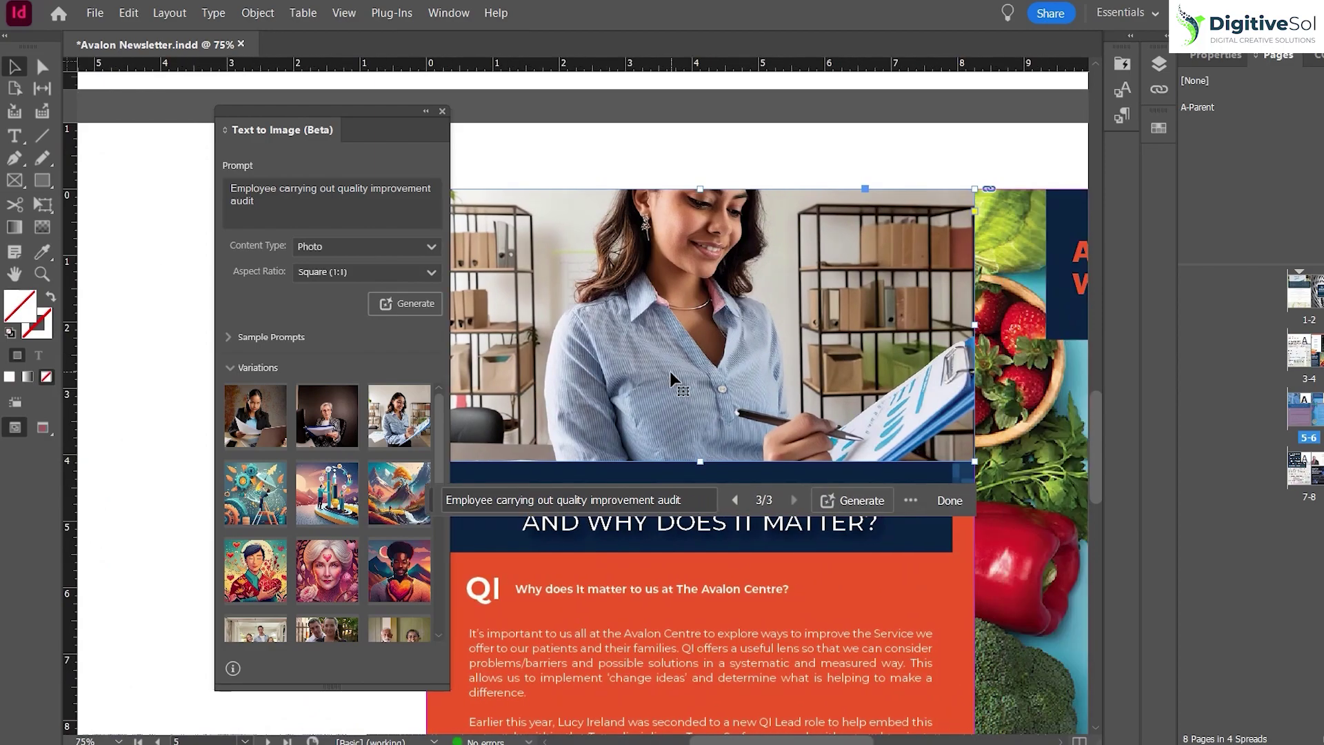
{"action": "left_click", "coordinate": [755, 155]}
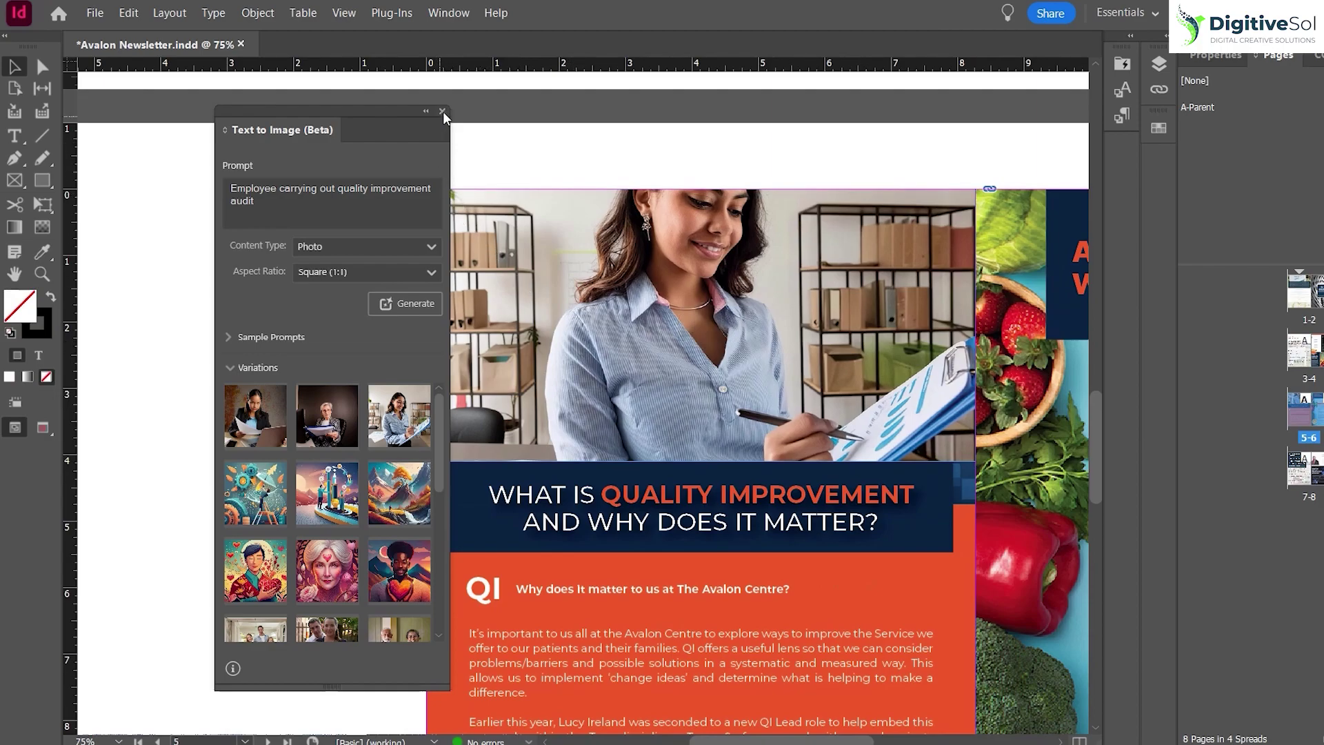
{"action": "left_click", "coordinate": [544, 299]}
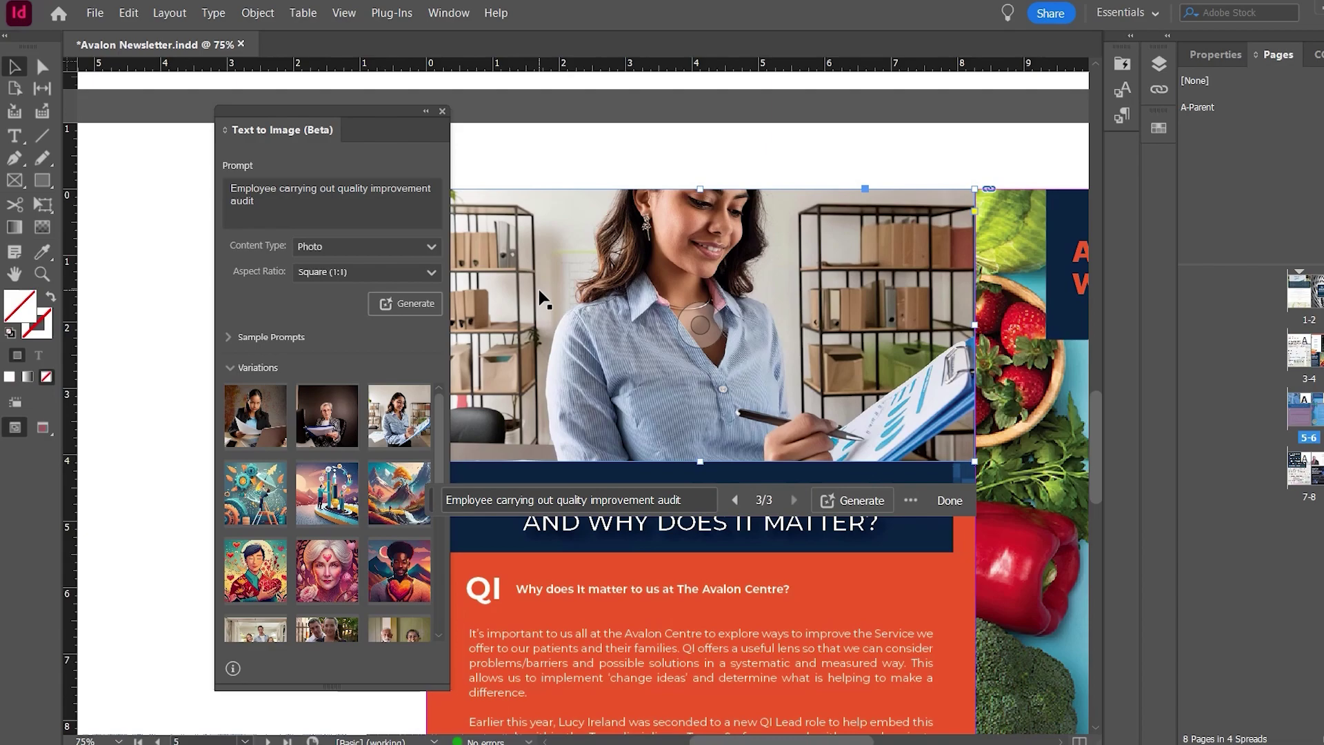